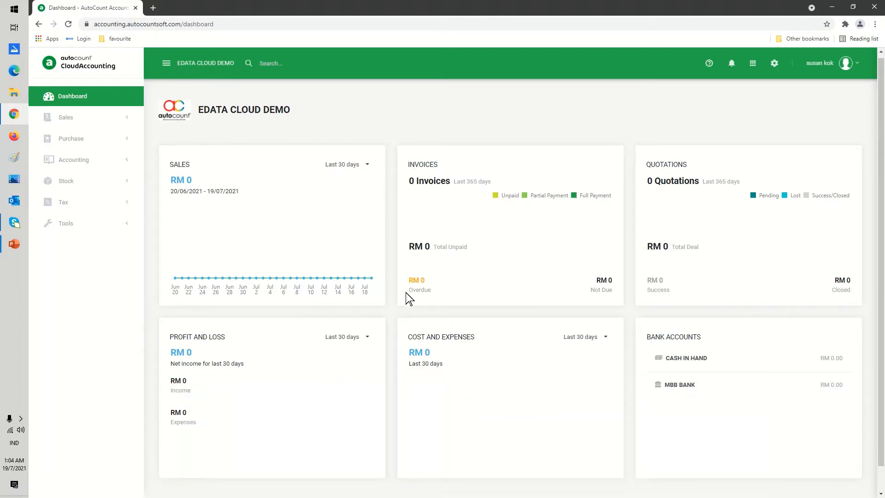
# - Review the company's fiscal years list and the options for creating a new fiscal year
pyautogui.click(775, 64)
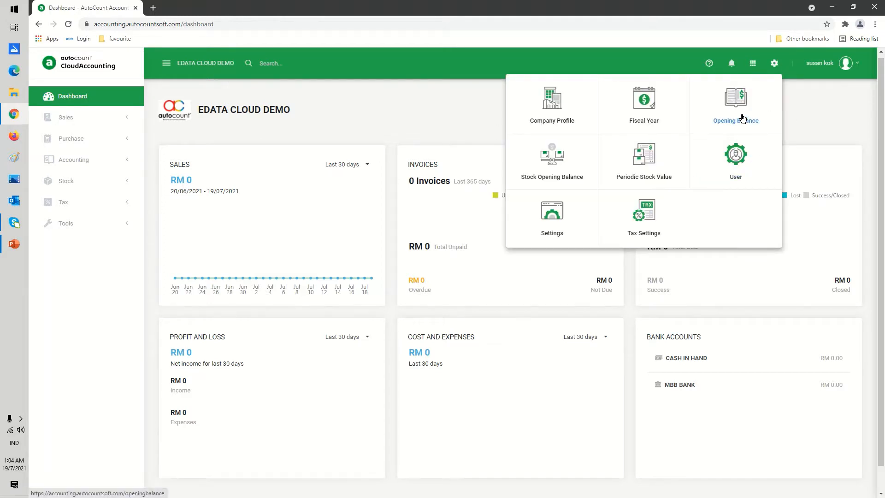
pyautogui.click(646, 114)
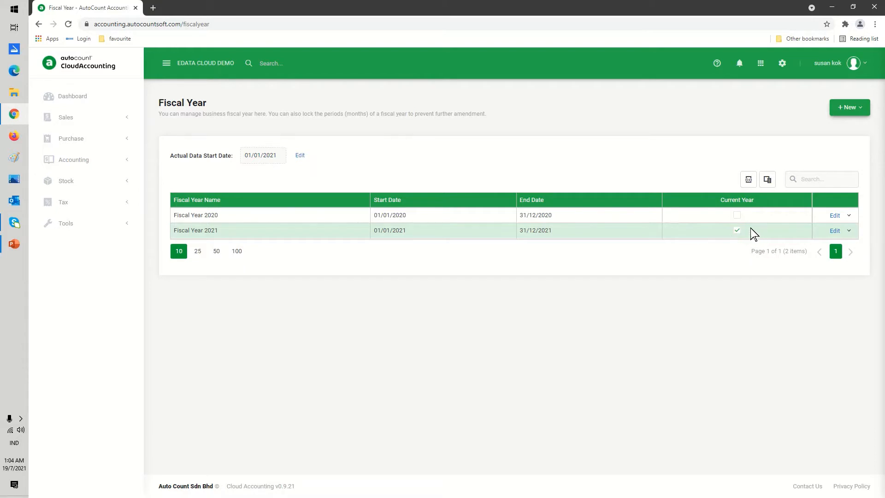
pyautogui.click(738, 232)
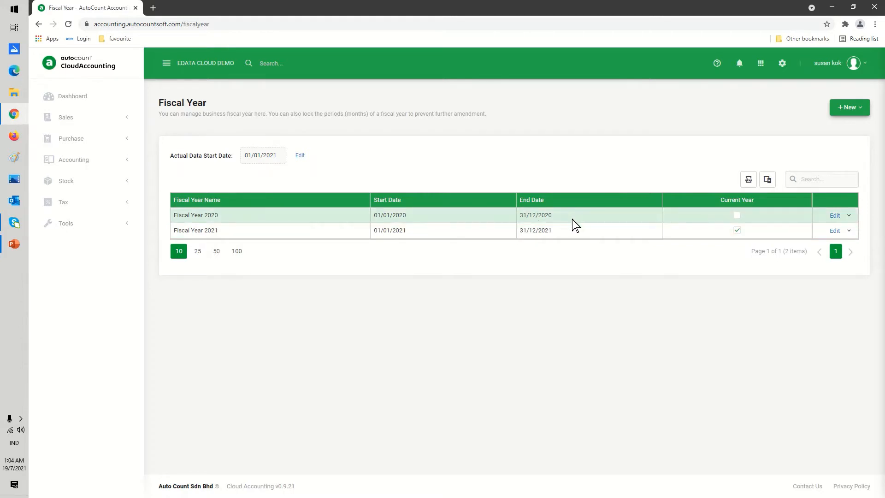
pyautogui.click(864, 110)
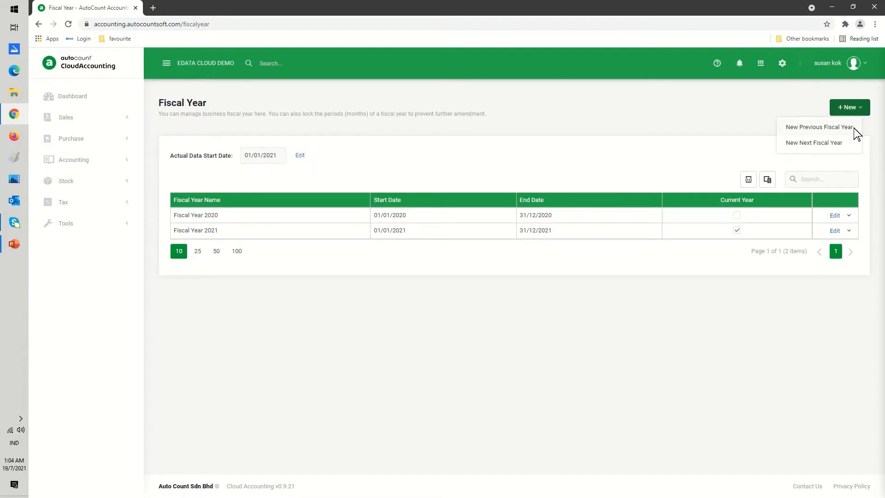
pyautogui.click(535, 264)
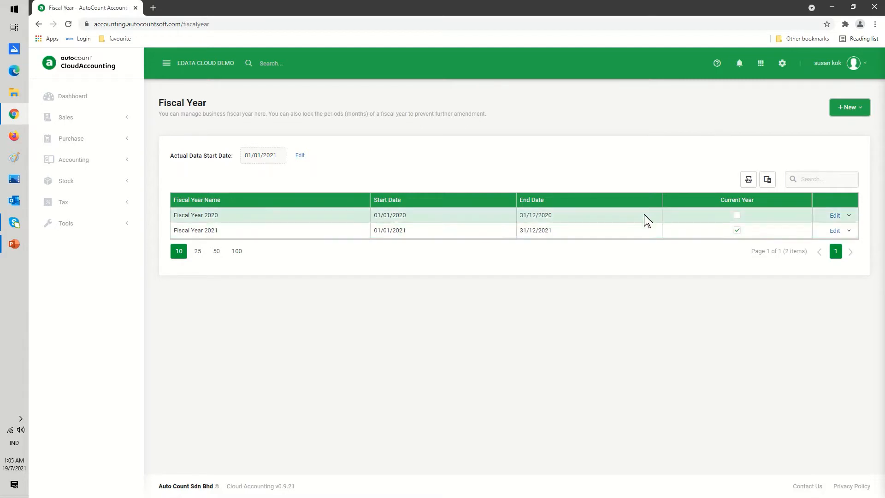
# - Open the Opening Balance settings and enter a credit of 100,000.00 for the CAPITAL account
pyautogui.click(782, 67)
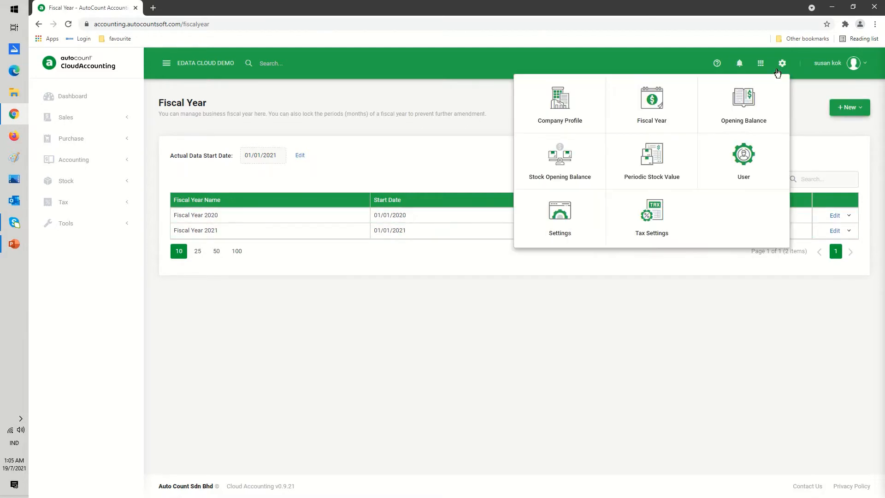
pyautogui.click(742, 109)
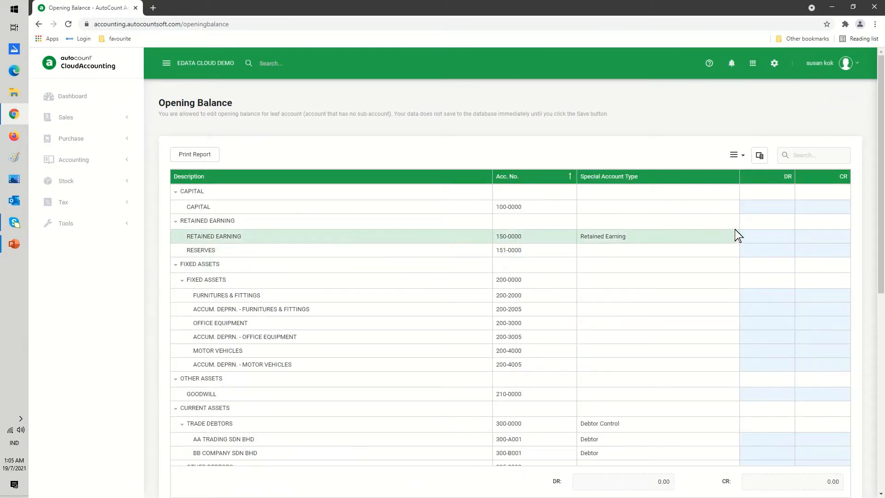
pyautogui.click(807, 205)
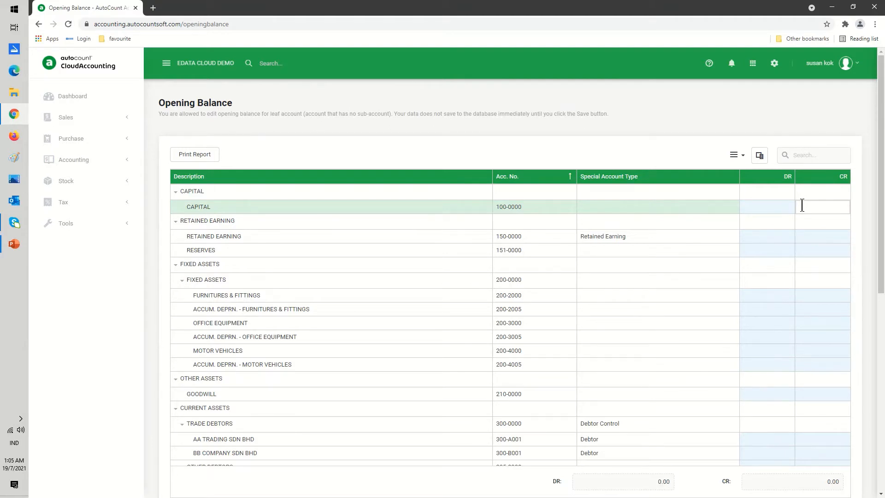
pyautogui.write('10000')
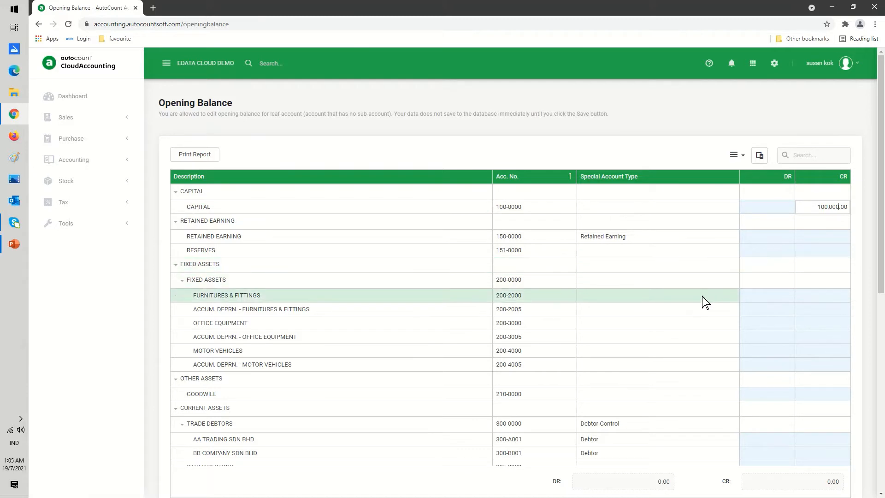
# - Enter a 20,000 debit for Furnitures & Fittings and a 4,000 credit for its accumulated depreciation
pyautogui.click(744, 300)
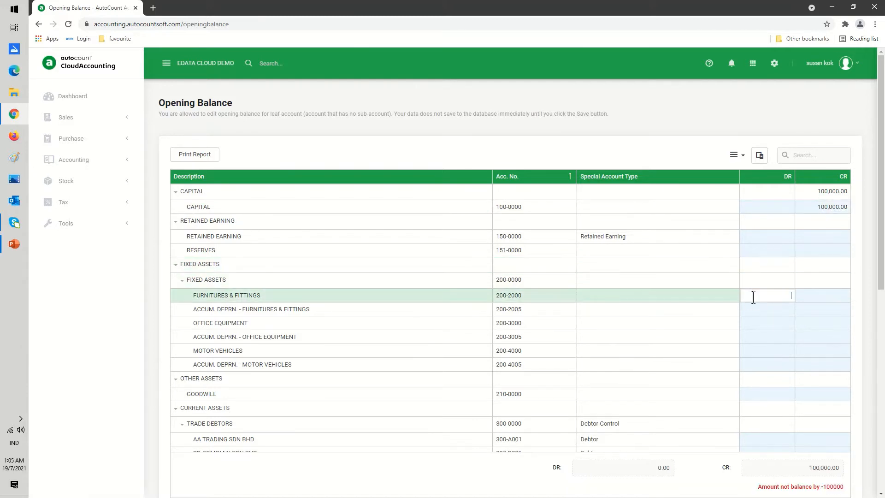
pyautogui.write('20,000')
pyautogui.click(804, 310)
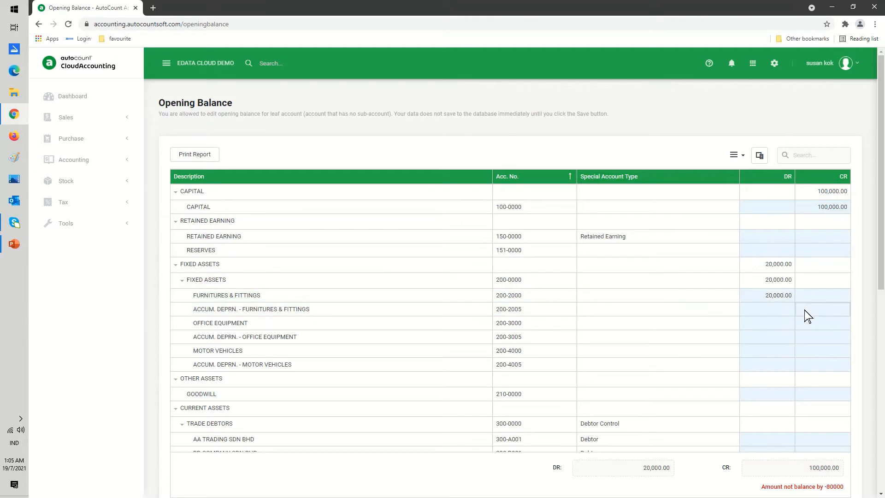
pyautogui.write('4000')
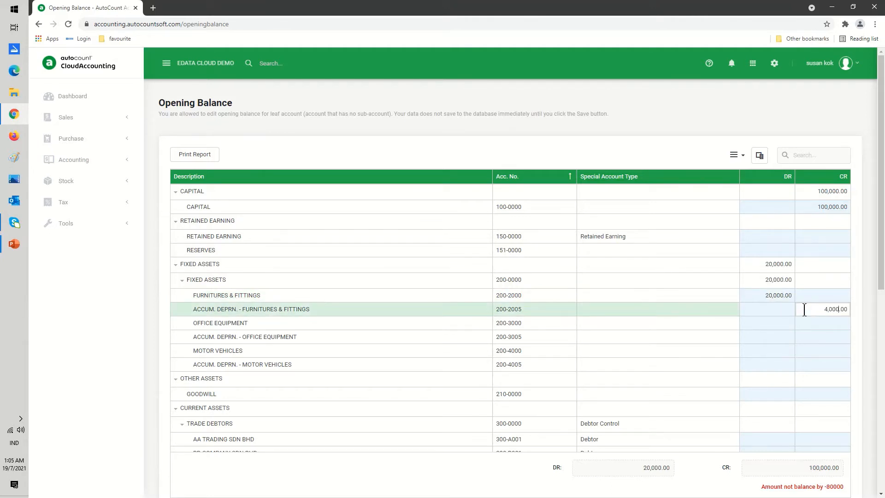
# - Enter a 30,000 debit for Office Equipment and a 6,000 credit for its accumulated depreciation
pyautogui.click(760, 323)
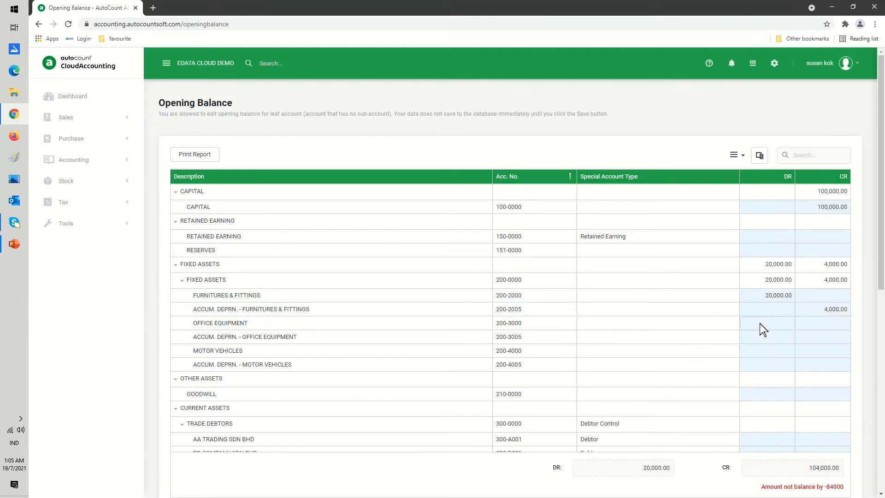
pyautogui.write('30,000.0')
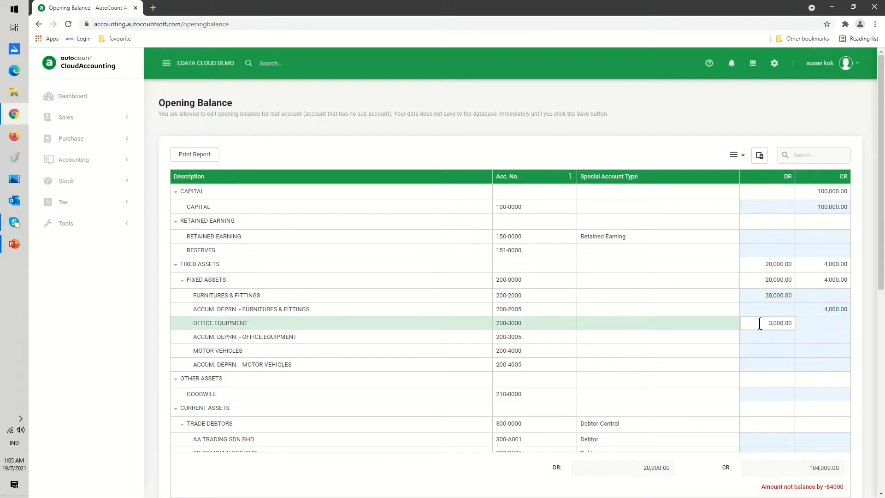
pyautogui.write('0')
pyautogui.click(812, 337)
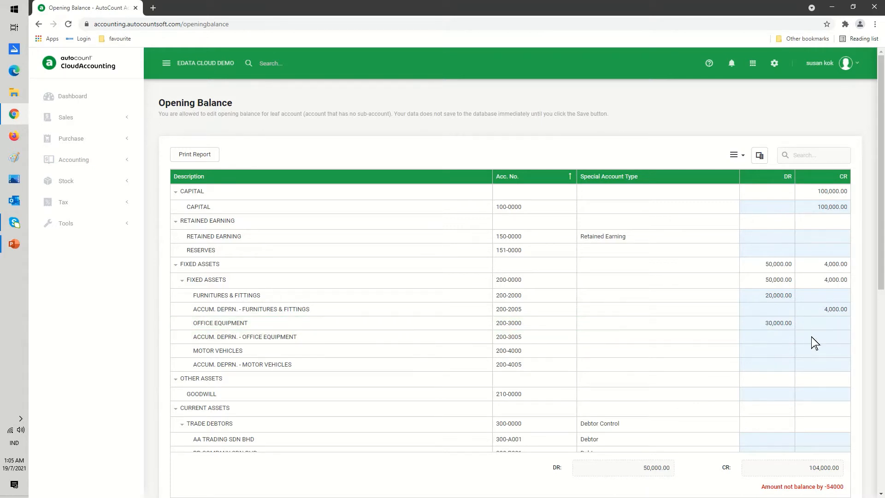
pyautogui.click(811, 337)
pyautogui.write('6,00')
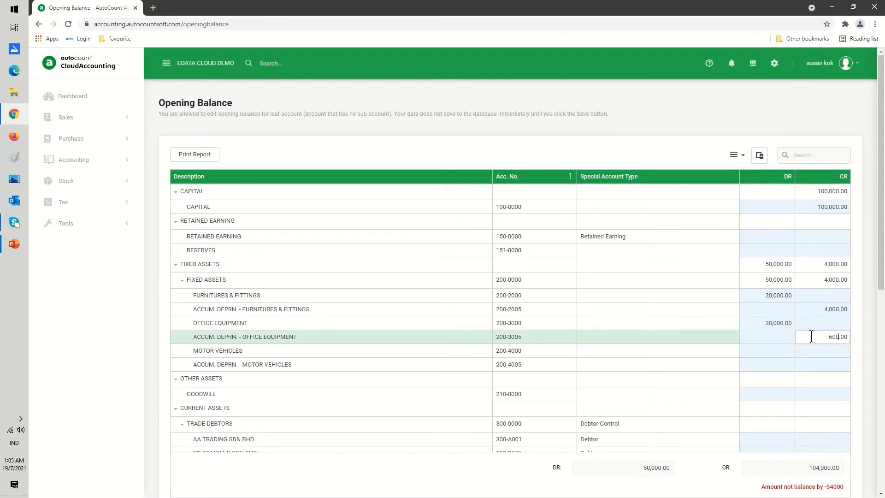
pyautogui.write('0')
# - Add a debtor opening balance line for AA TRADING SDN BHD with doc no. DEC BAL/F and a 4,000 debit
pyautogui.scroll(-4, 802, 343)
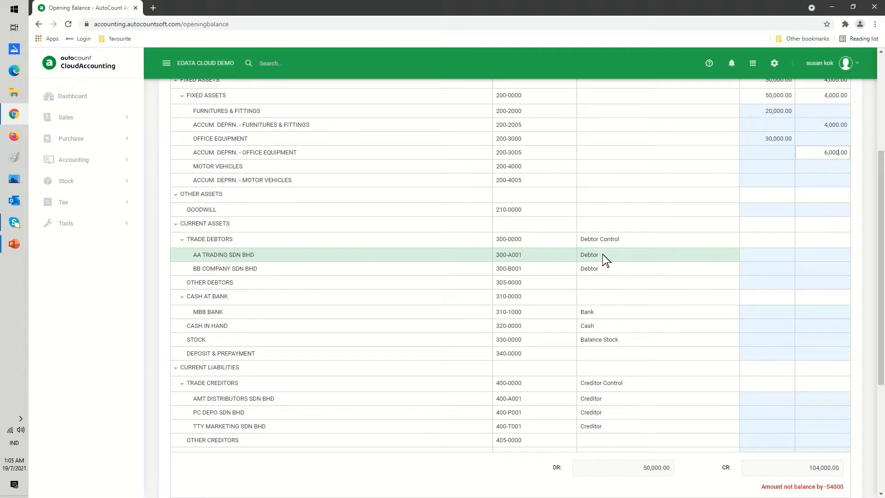
pyautogui.click(617, 259)
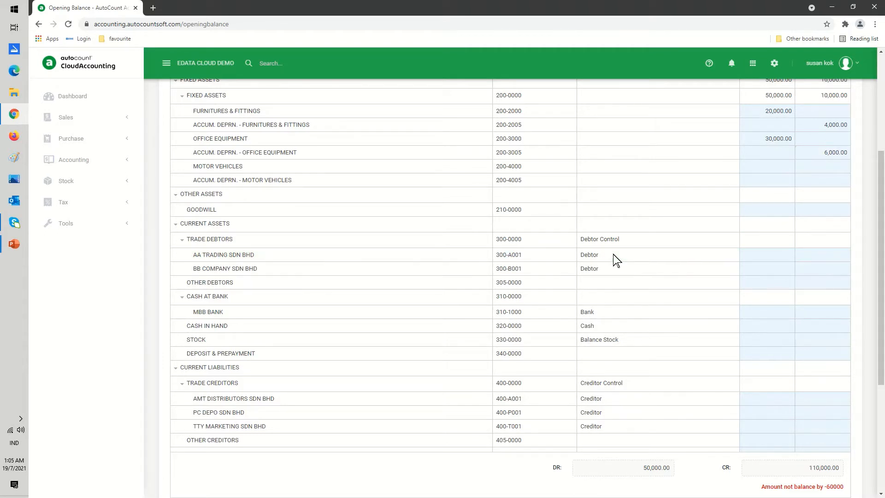
pyautogui.click(750, 258)
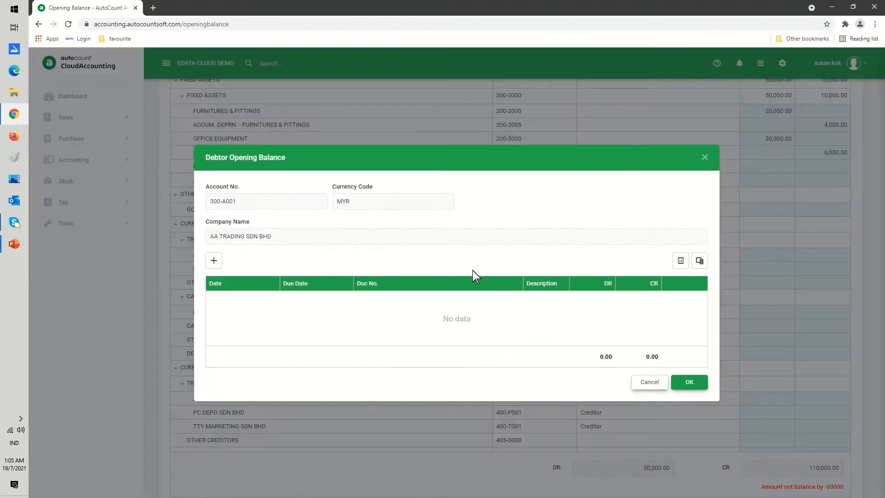
pyautogui.click(214, 261)
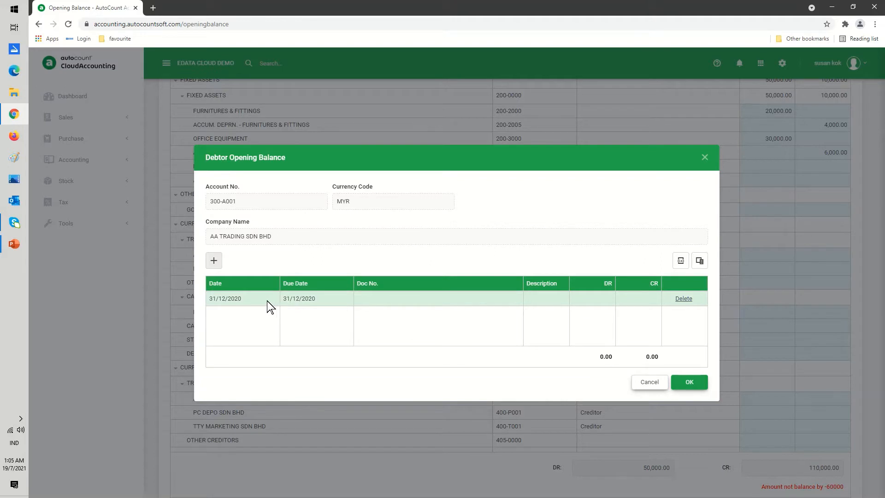
pyautogui.click(374, 300)
pyautogui.write('D')
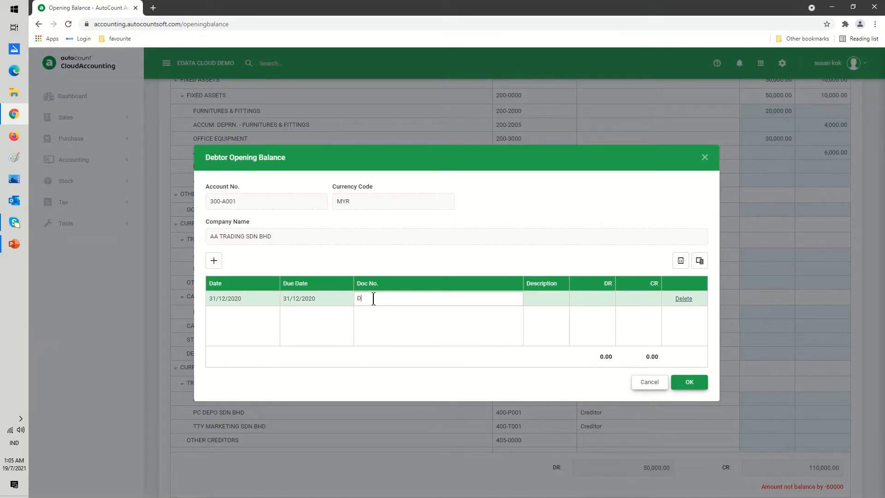
pyautogui.write('EC BAL/F')
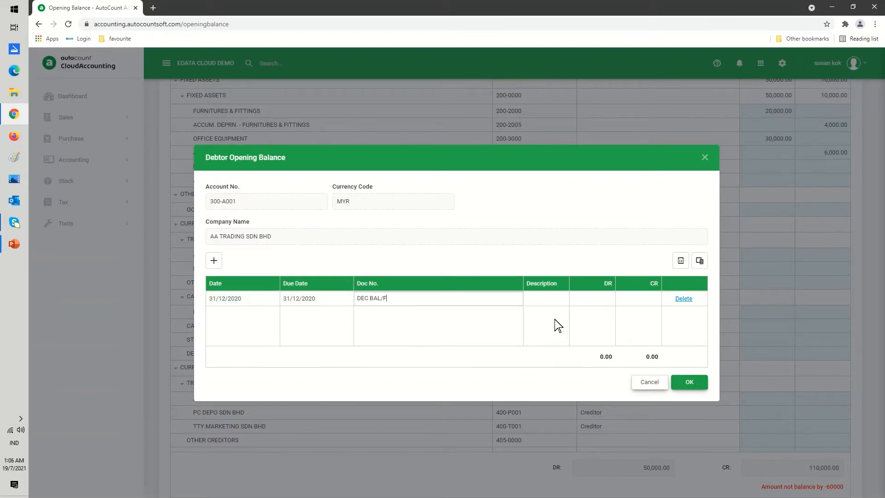
pyautogui.click(576, 299)
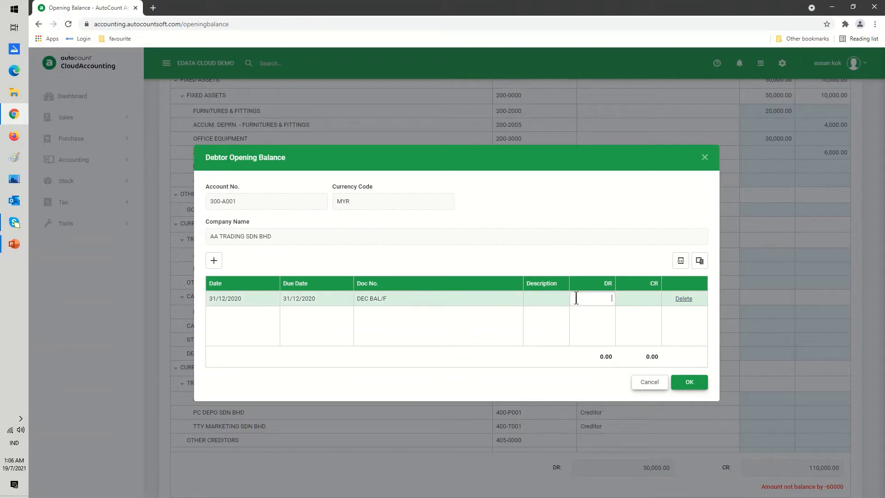
pyautogui.write('4000')
pyautogui.click(686, 384)
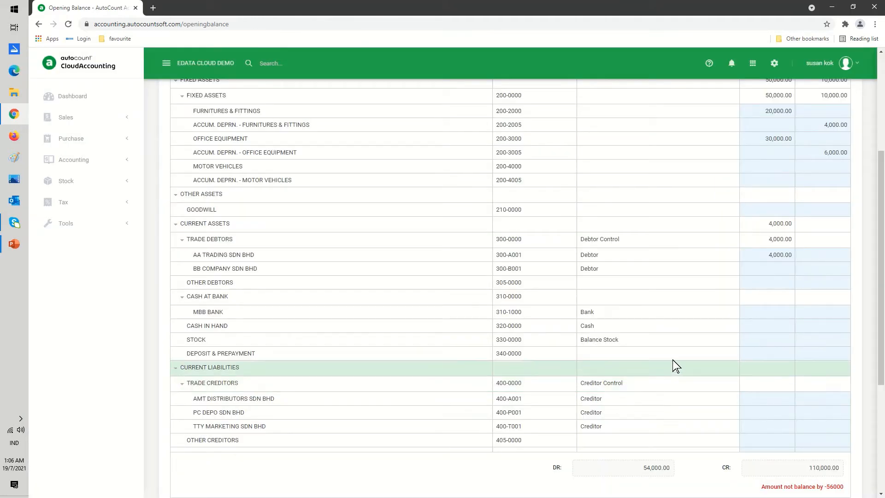
# - Open the debtor opening balance for BB COMPANY SDN BHD, add a line and set its date to 08/12/2020
pyautogui.click(770, 270)
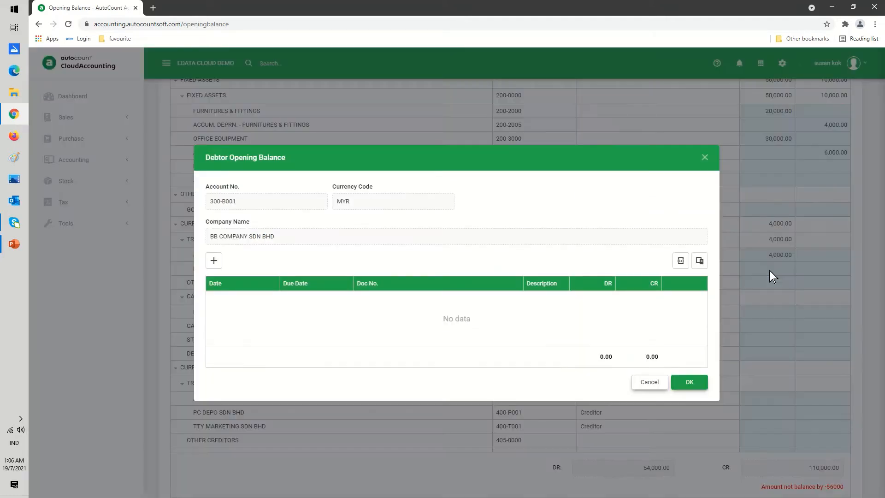
pyautogui.click(213, 262)
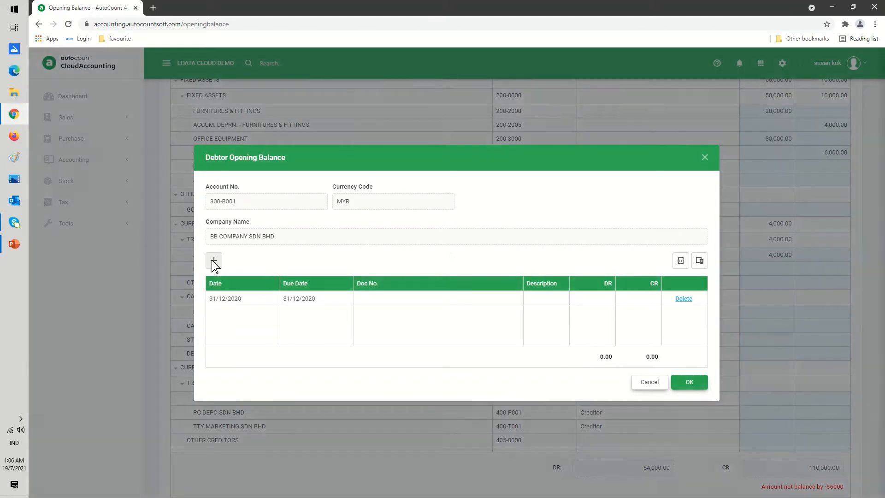
pyautogui.click(256, 305)
pyautogui.click(257, 298)
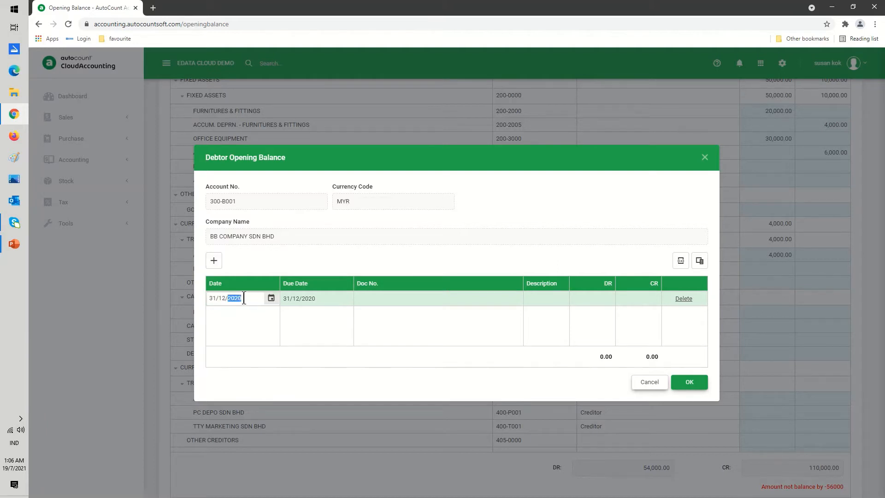
pyautogui.click(272, 299)
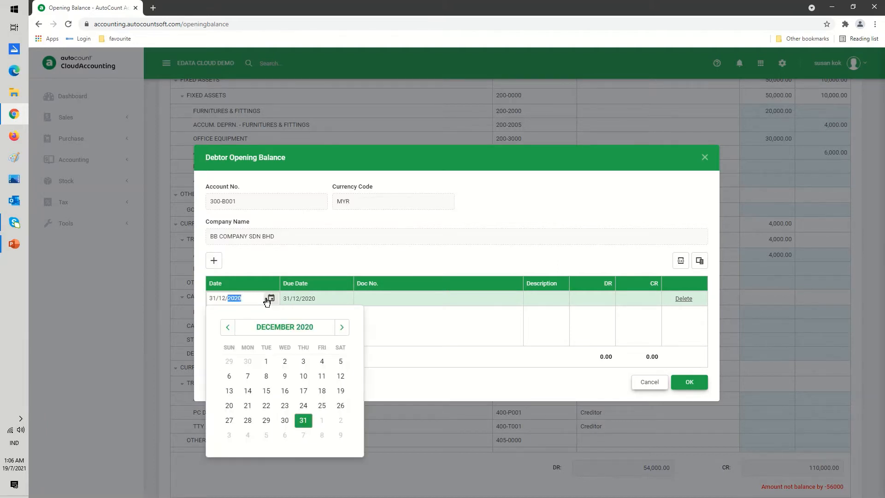
pyautogui.click(266, 375)
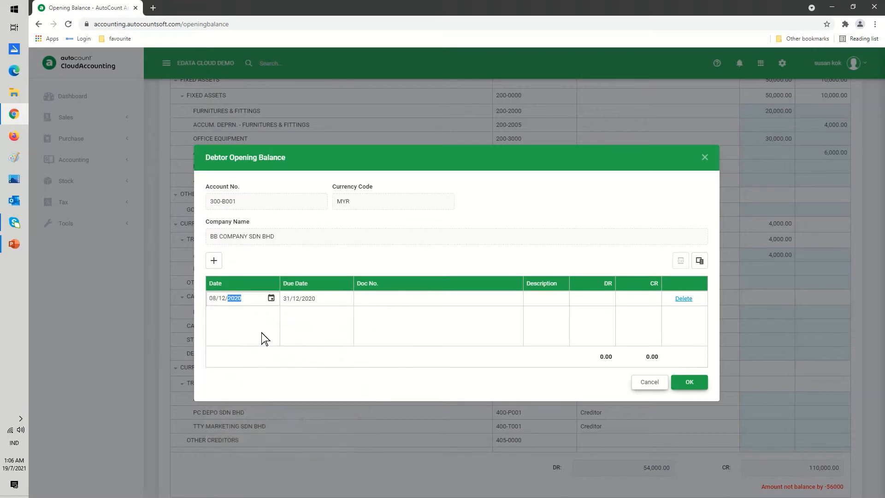
# - Enter doc no. INV 1234 and a 1,000 debit on the first BB COMPANY SDN BHD line
pyautogui.click(345, 304)
pyautogui.click(362, 300)
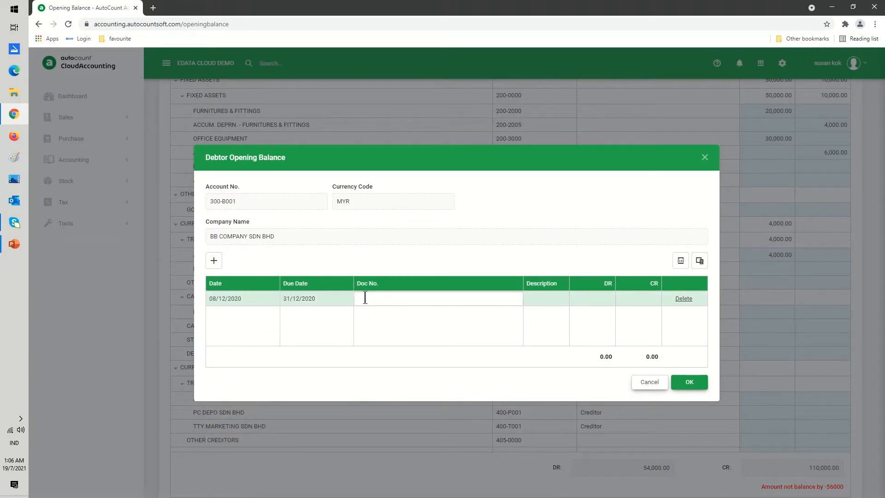
pyautogui.write('INV')
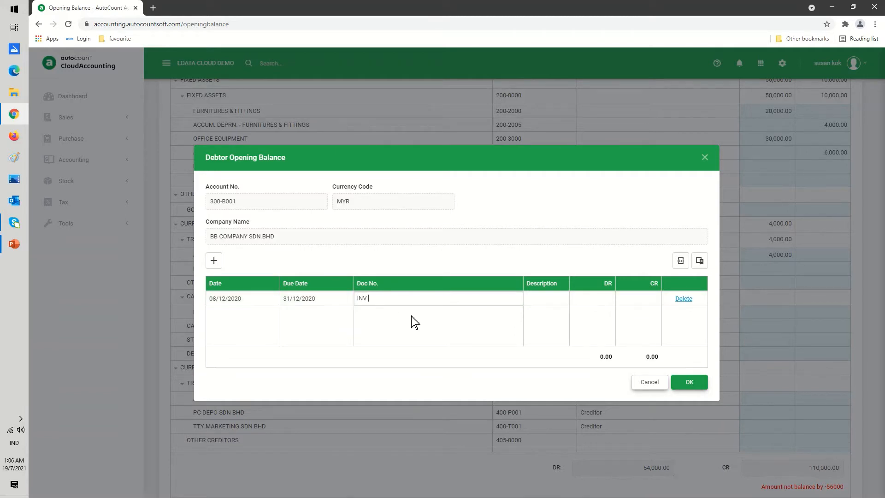
pyautogui.write(' 1234')
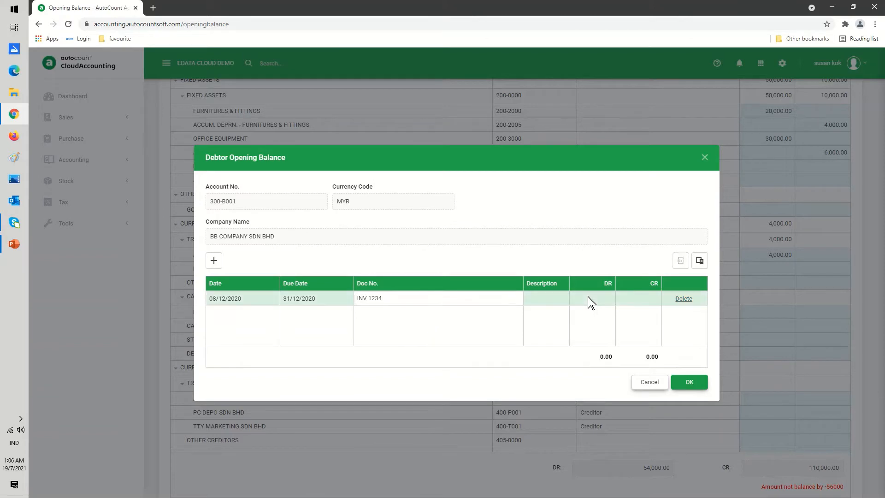
pyautogui.click(589, 299)
pyautogui.write('1000')
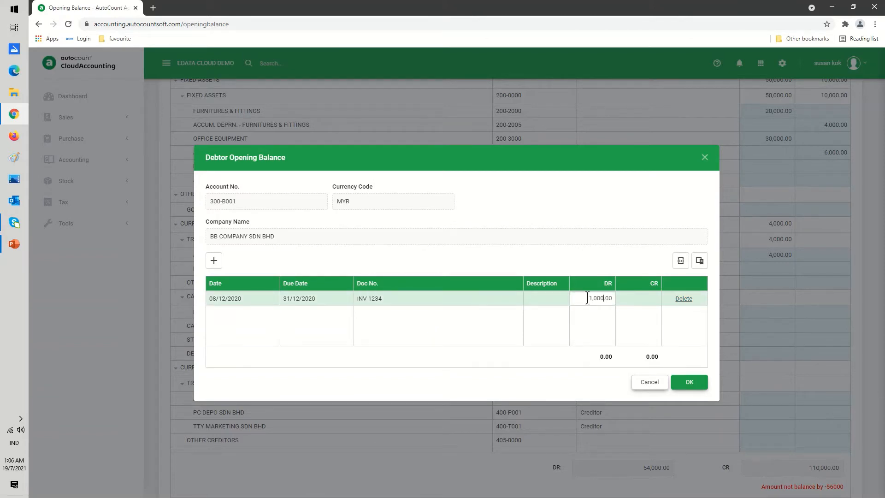
# - Add a second line with doc no. INV 2345 and a 2,000 debit, then save the debtor opening balance
pyautogui.click(214, 261)
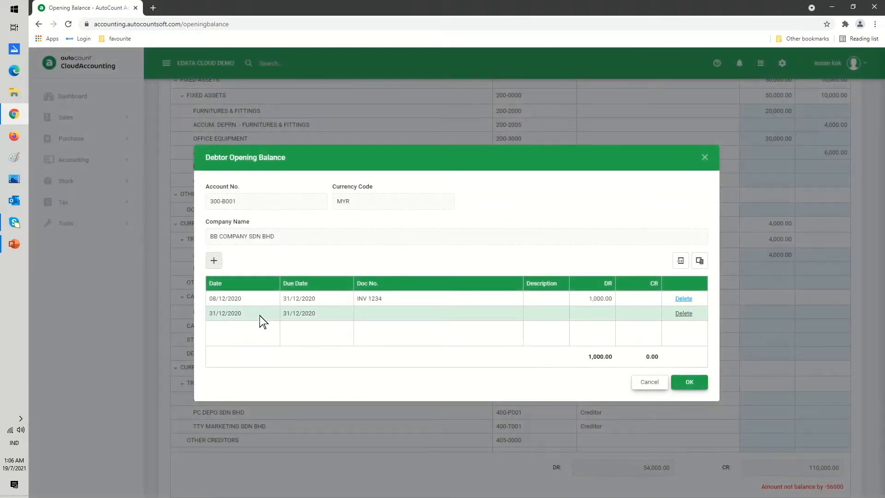
pyautogui.click(360, 314)
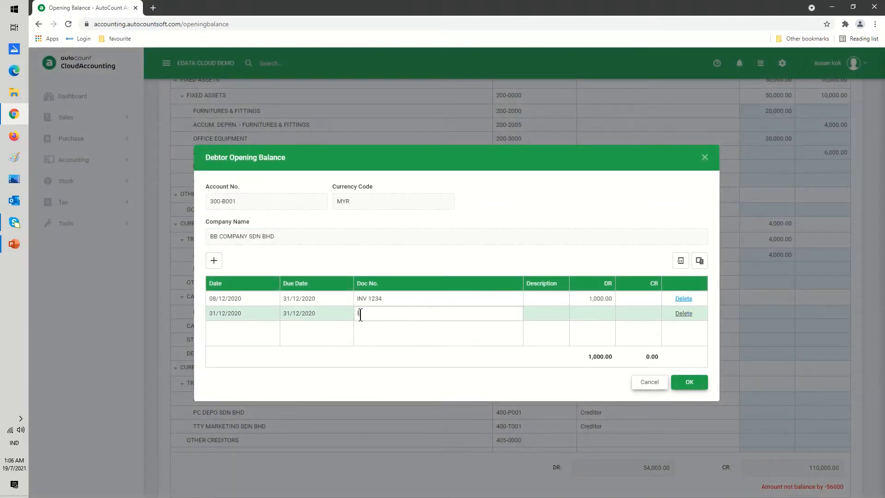
pyautogui.write('INV 2345')
pyautogui.click(581, 318)
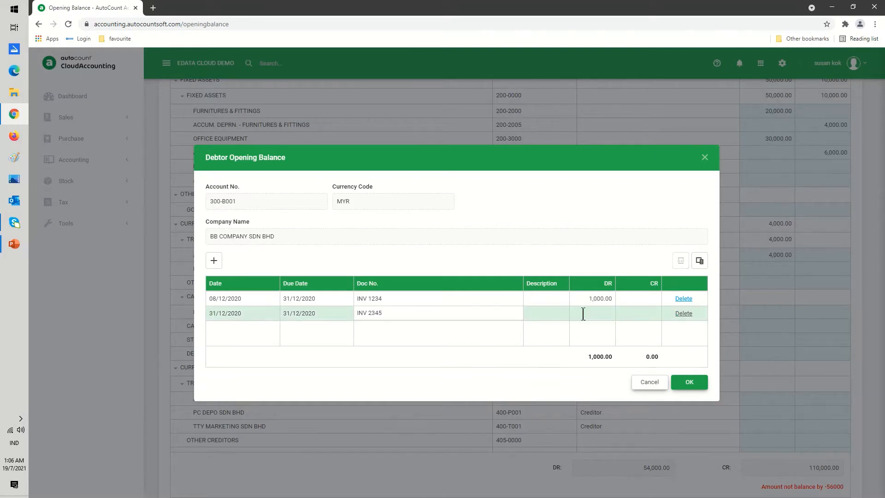
pyautogui.write('2,000')
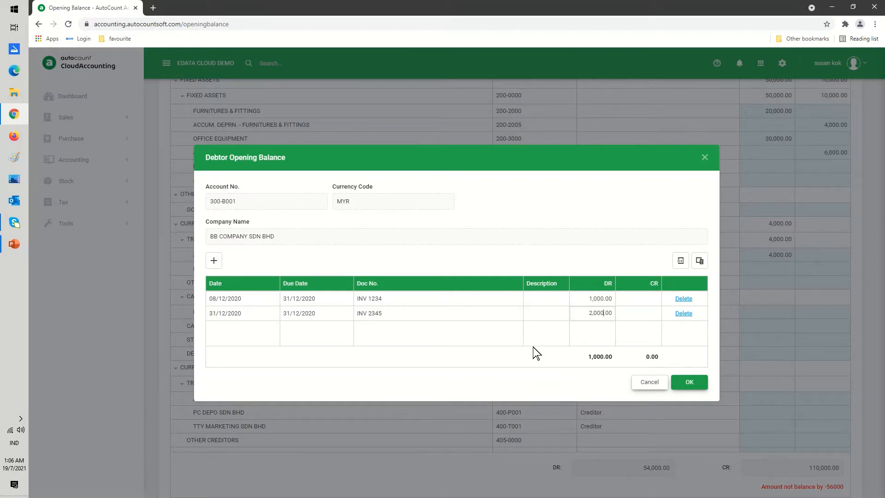
pyautogui.click(687, 383)
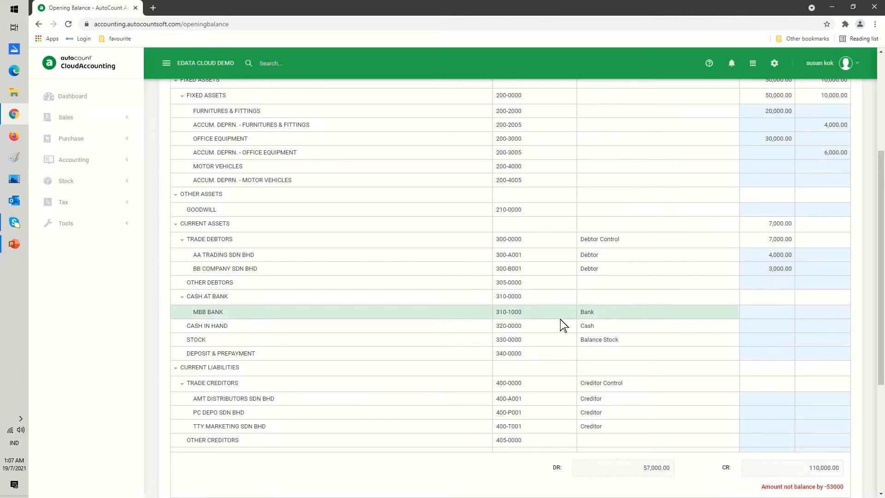
# - Enter opening debits of 50,000 for MBB Bank and 1,000 for Cash in Hand
pyautogui.click(755, 312)
pyautogui.write('5000')
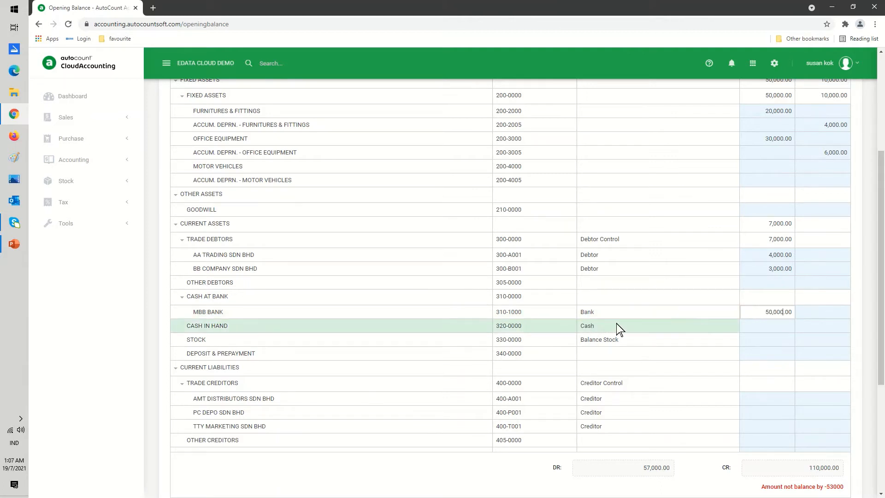
pyautogui.click(748, 326)
pyautogui.click(751, 327)
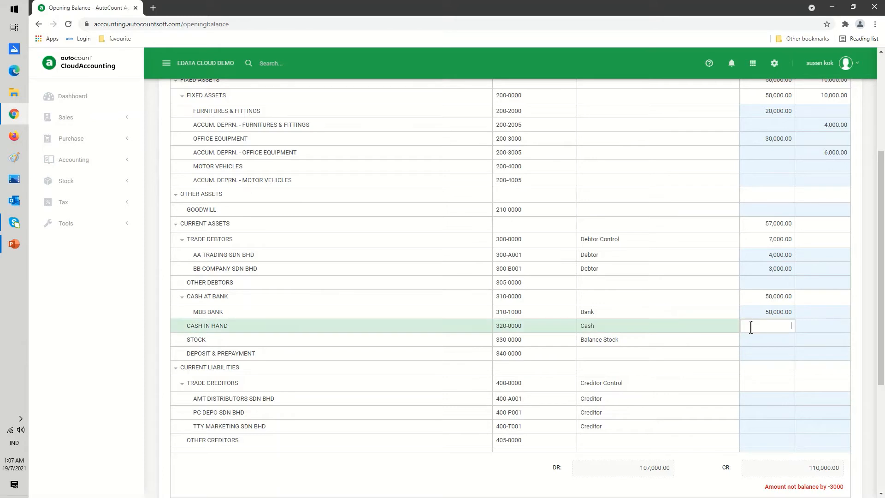
pyautogui.write('1000')
pyautogui.click(557, 368)
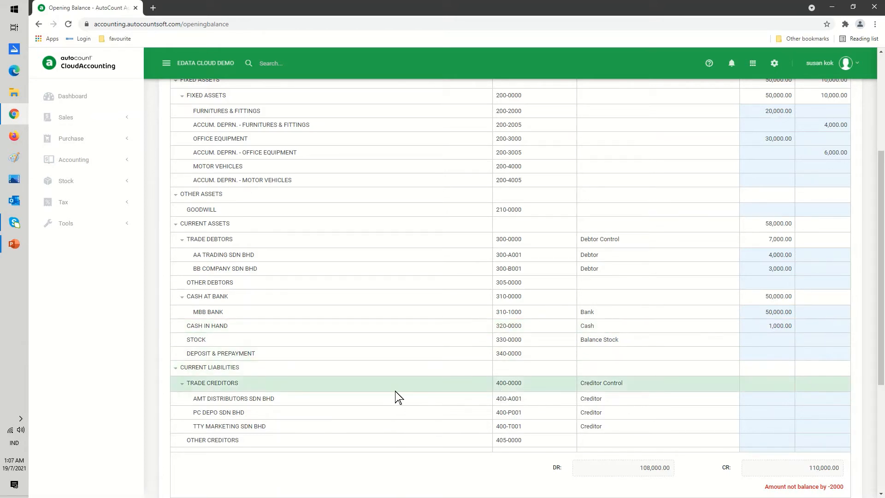
# - Open the creditor opening balance for AMT DISTRIBUTORS SDN BHD and add a line
pyautogui.scroll(-1, 397, 397)
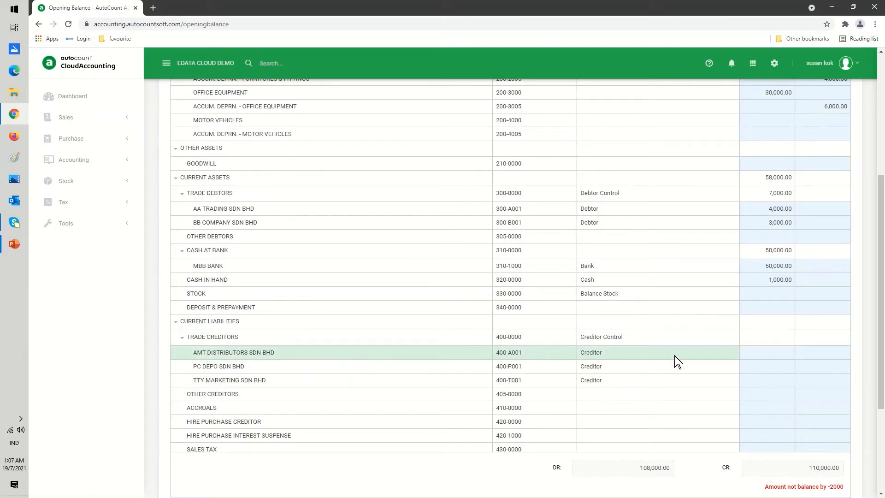
pyautogui.click(758, 359)
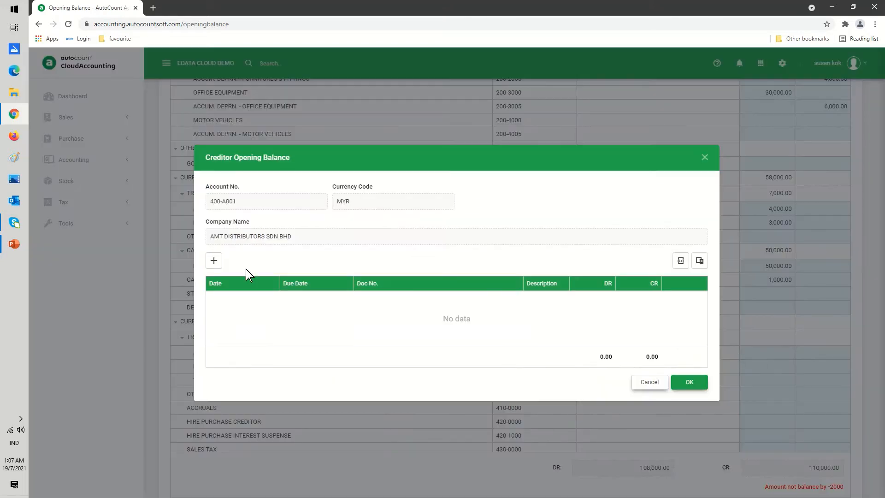
pyautogui.click(214, 260)
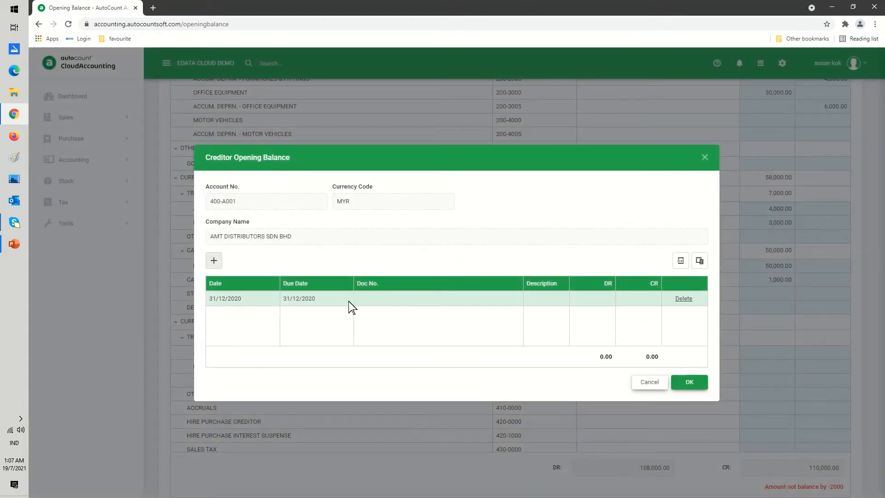
# - Enter doc no. NOV BAL/F and a 2,000 credit on the new creditor line
pyautogui.click(367, 299)
pyautogui.write('DE')
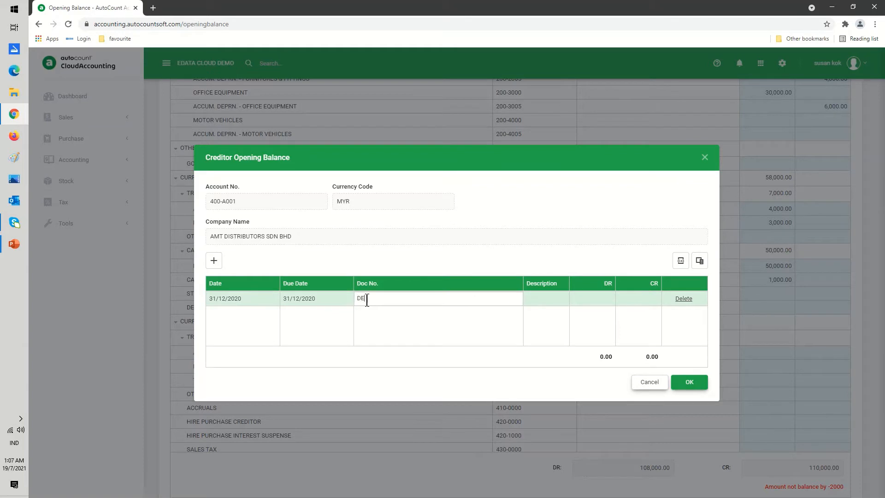
pyautogui.write('C BA')
pyautogui.press('BackSpace')
pyautogui.press('BackSpace')
pyautogui.write('NOV BAL/F')
pyautogui.click(599, 300)
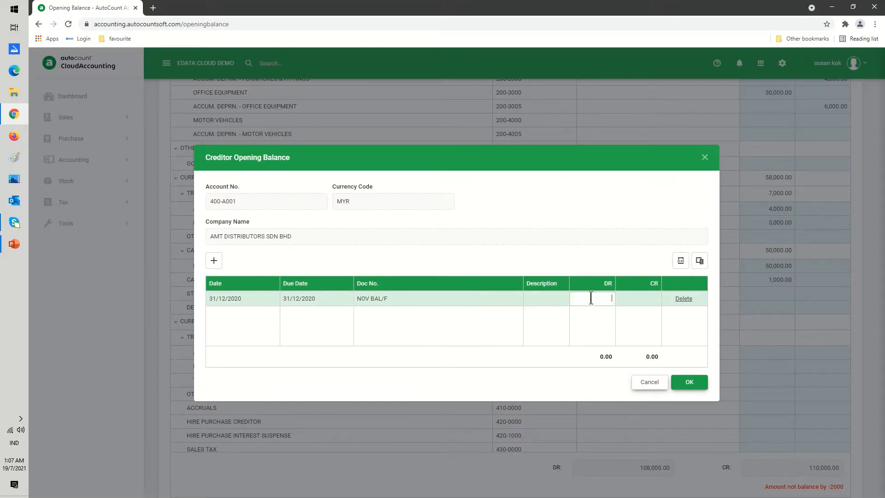
pyautogui.click(633, 300)
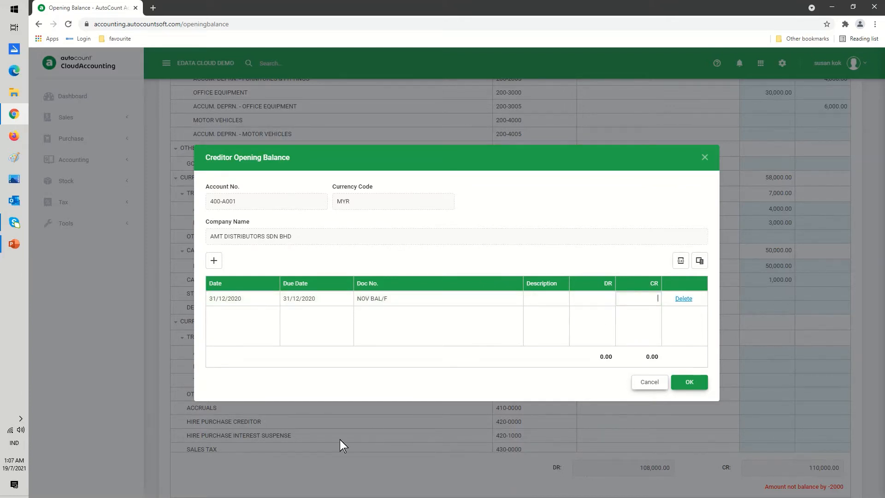
pyautogui.write('20')
# - Add a second creditor line dated 30/11/2020
pyautogui.click(214, 261)
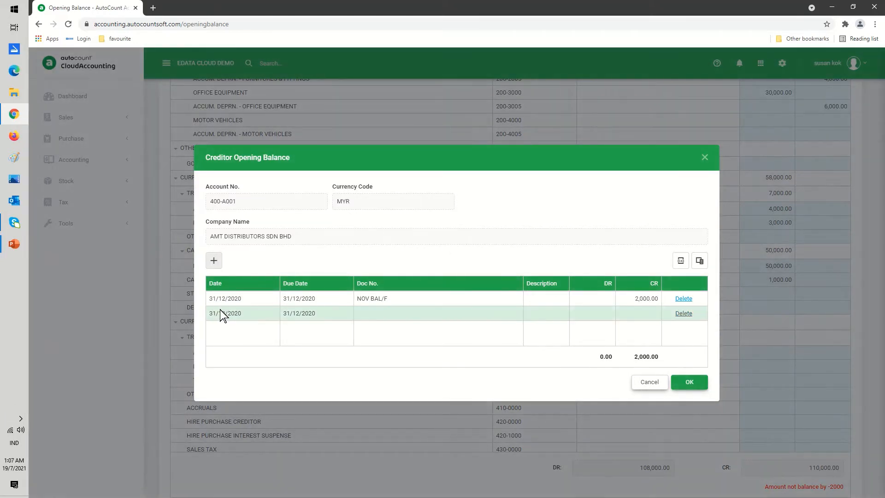
pyautogui.click(248, 310)
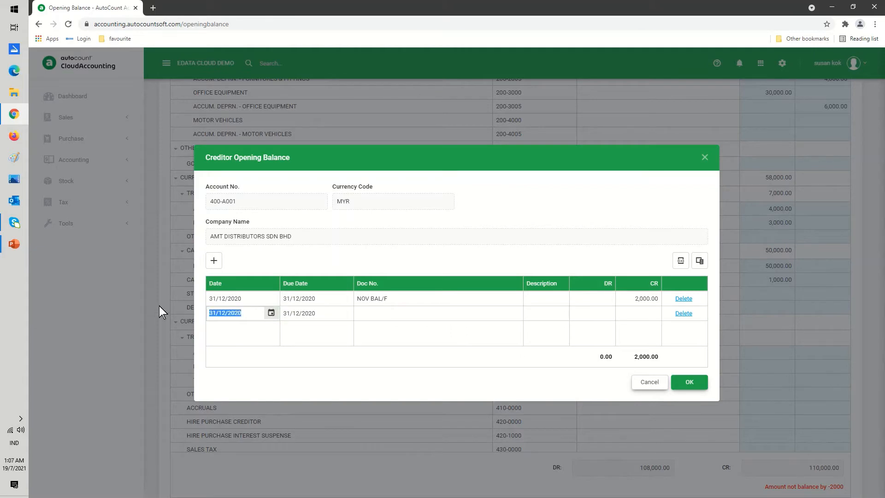
pyautogui.write('30/11')
pyautogui.click(303, 312)
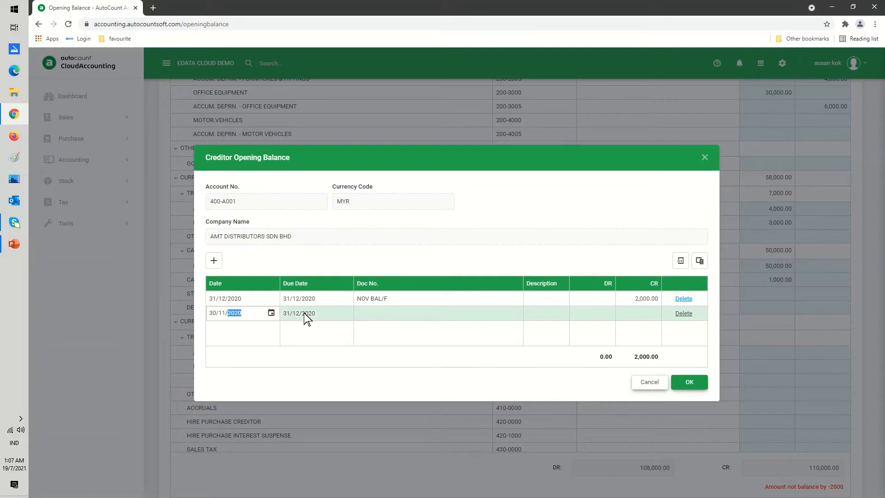
pyautogui.click(368, 313)
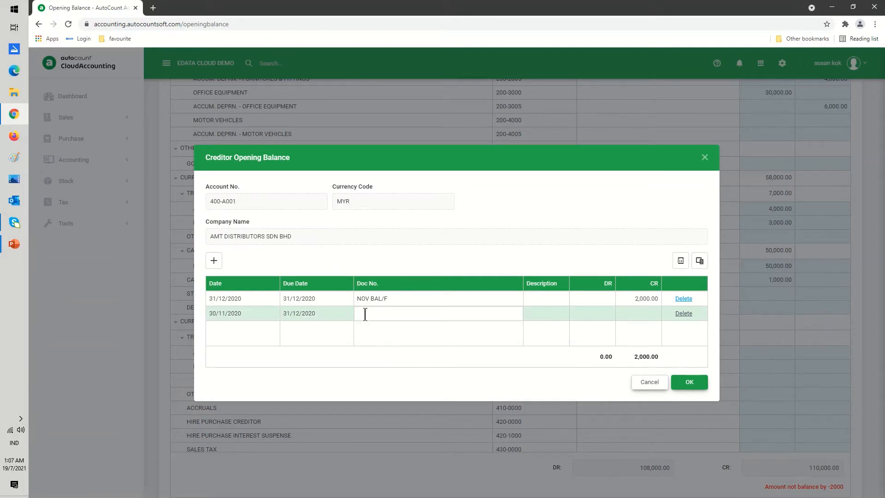
# - Change the first line's doc no. to DEC BAL/F
pyautogui.click(369, 298)
pyautogui.click(369, 298)
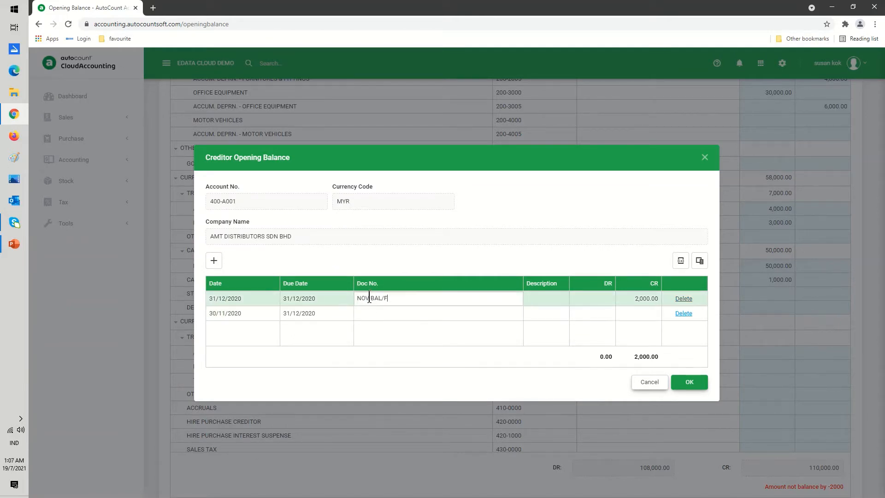
pyautogui.press('BackSpace')
pyautogui.press('BackSpace')
pyautogui.press('BackSpace')
pyautogui.write('DEC')
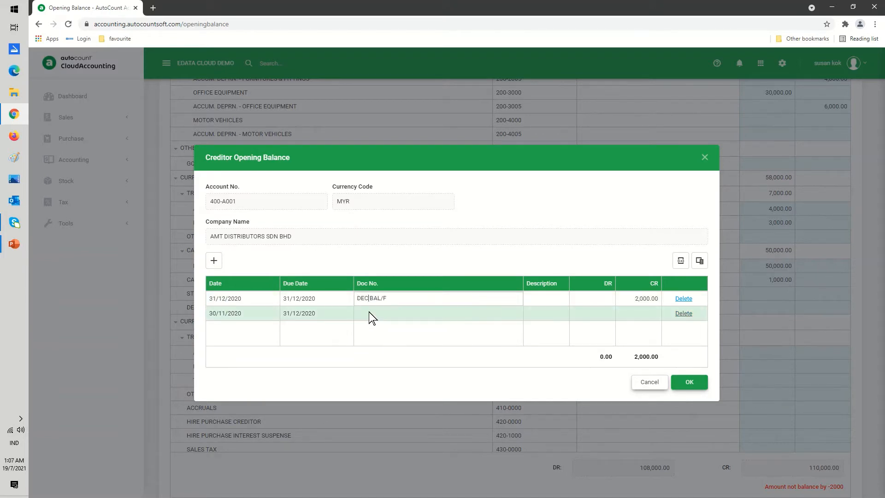
# - Enter doc no. NOV BAL/F and a 500 credit on the second line, then save the creditor opening balance
pyautogui.click(369, 312)
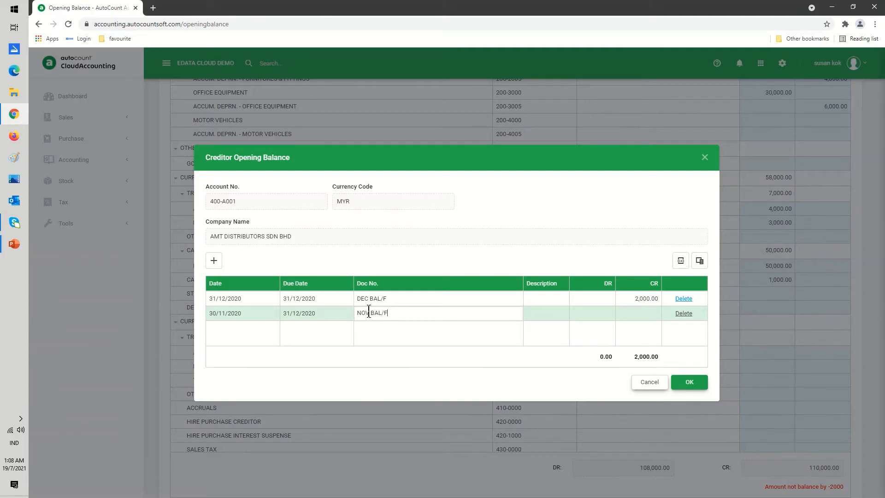
pyautogui.write('NOV BAL/F')
pyautogui.click(632, 315)
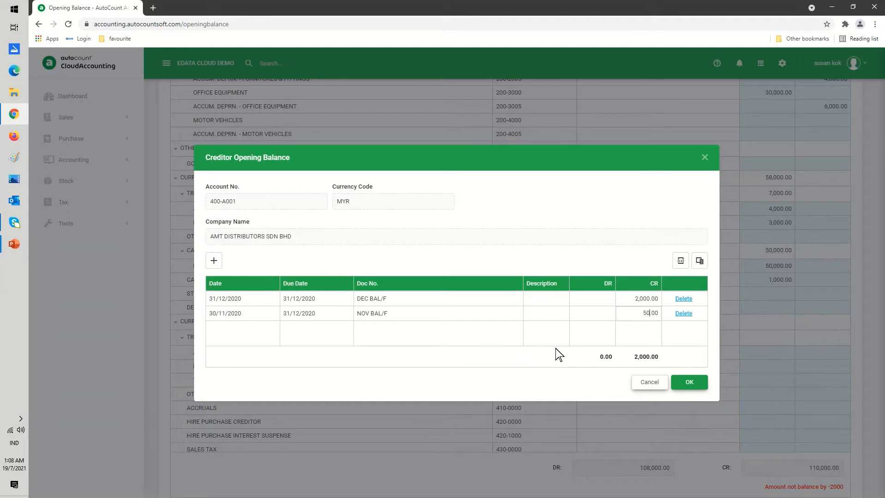
pyautogui.click(511, 355)
pyautogui.click(689, 383)
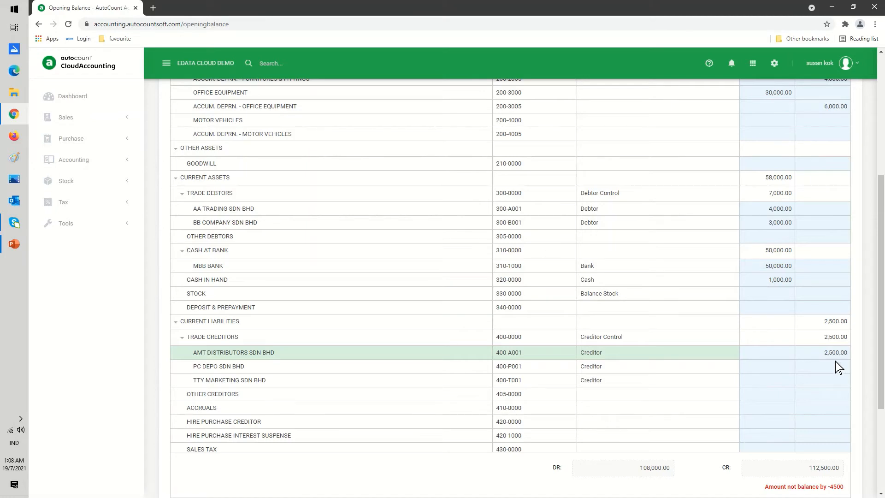
# - Reopen the AMT DISTRIBUTORS SDN BHD creditor opening balance to review its lines, then close it
pyautogui.click(800, 353)
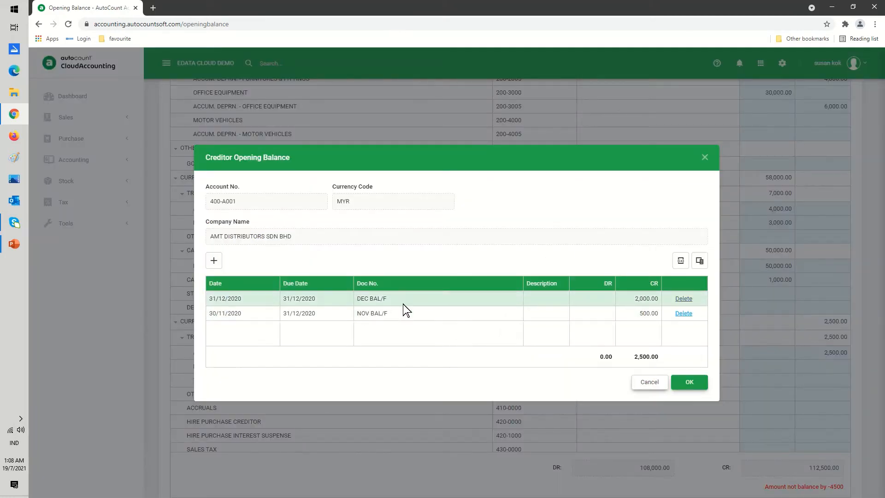
pyautogui.click(684, 389)
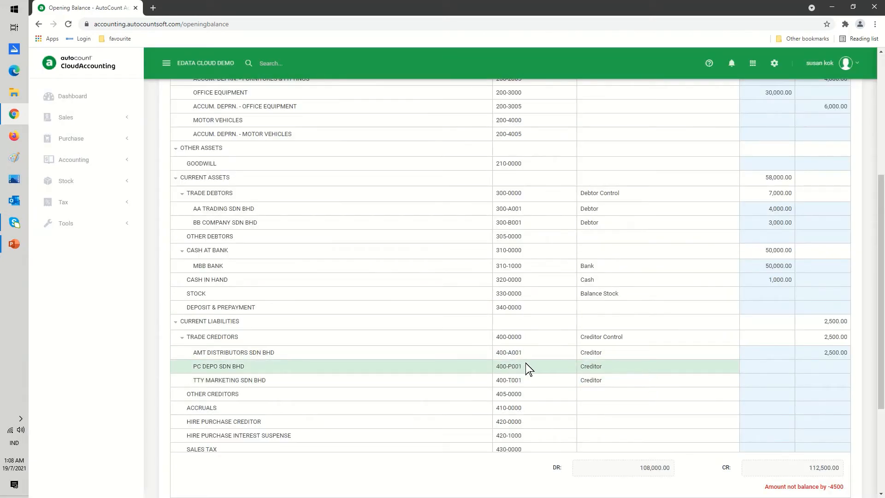
# - Open the PC DEPO SDN BHD creditor opening balance and add a line dated 04/11/2020 with doc no. P999 and an 800 credit
pyautogui.click(755, 369)
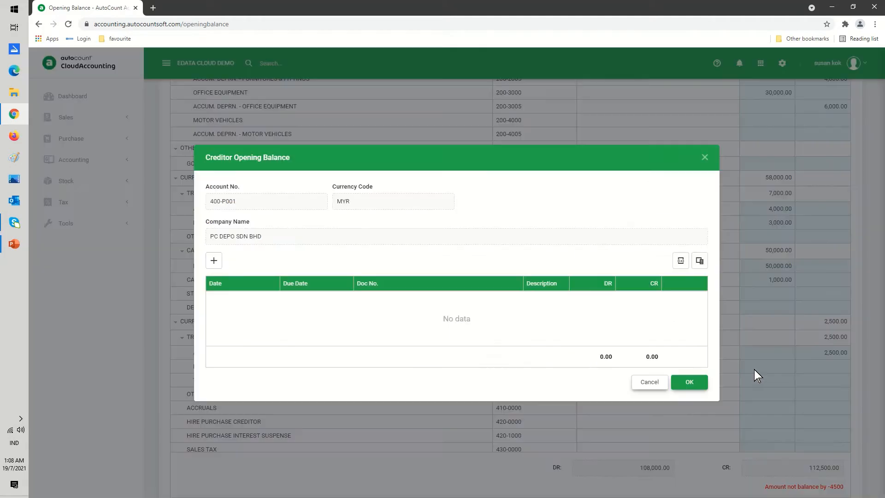
pyautogui.click(214, 261)
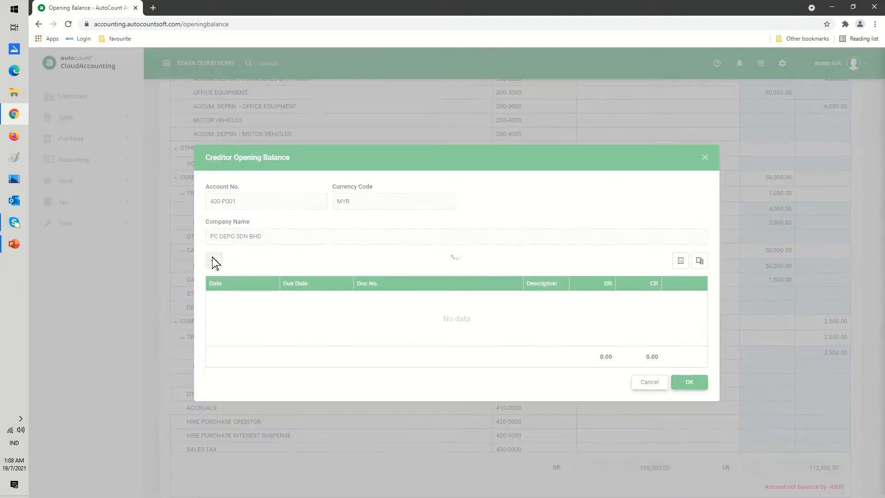
pyautogui.click(253, 297)
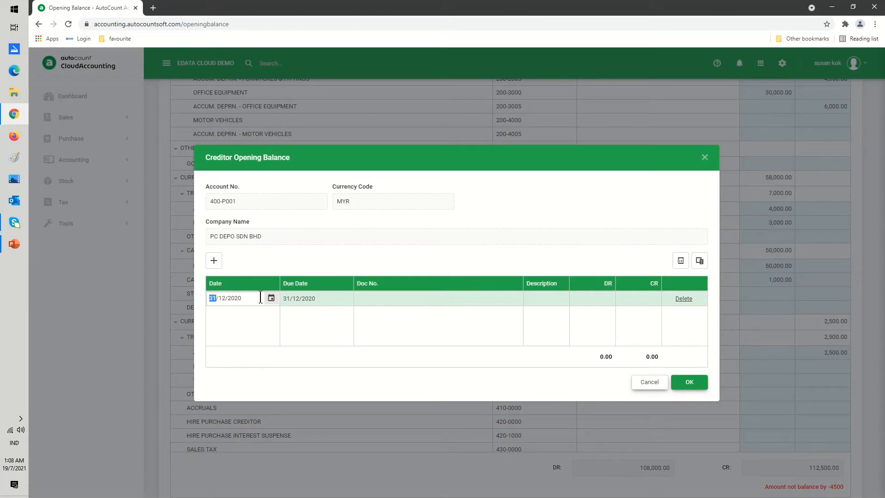
pyautogui.click(271, 298)
pyautogui.click(228, 328)
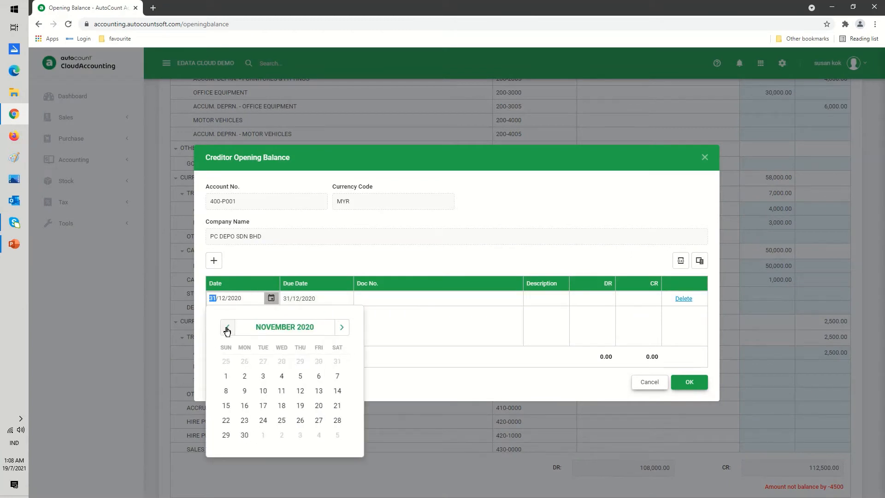
pyautogui.click(282, 375)
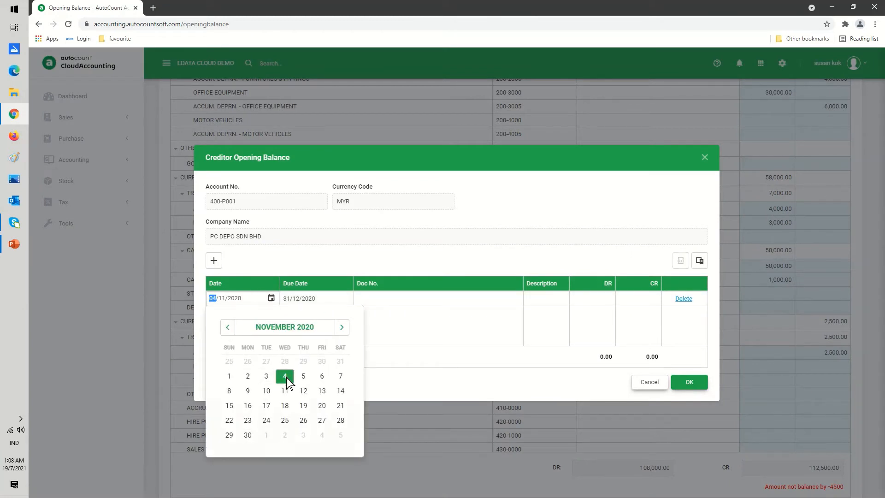
pyautogui.click(369, 300)
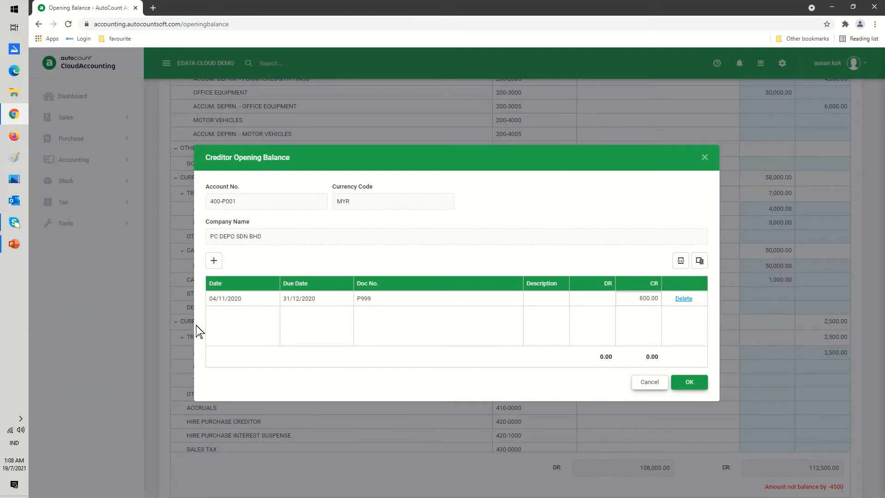
# - Add a second creditor line dated 13/11/2020
pyautogui.click(215, 262)
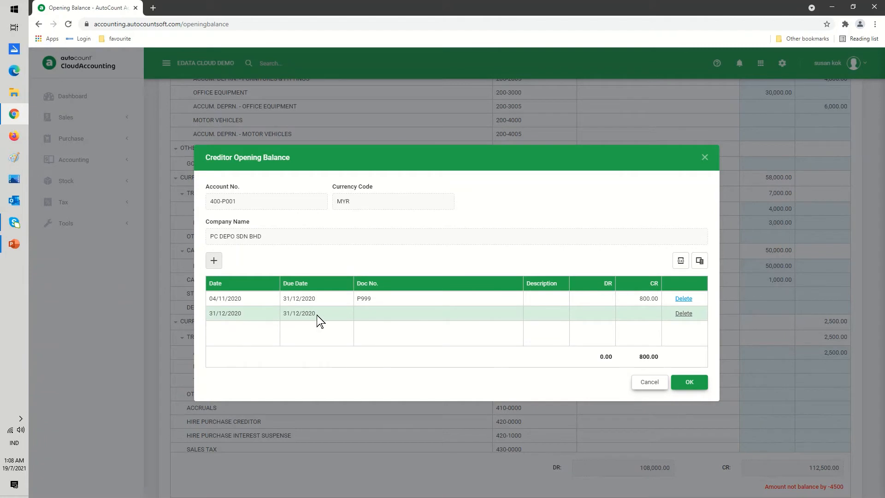
pyautogui.click(270, 316)
pyautogui.click(272, 314)
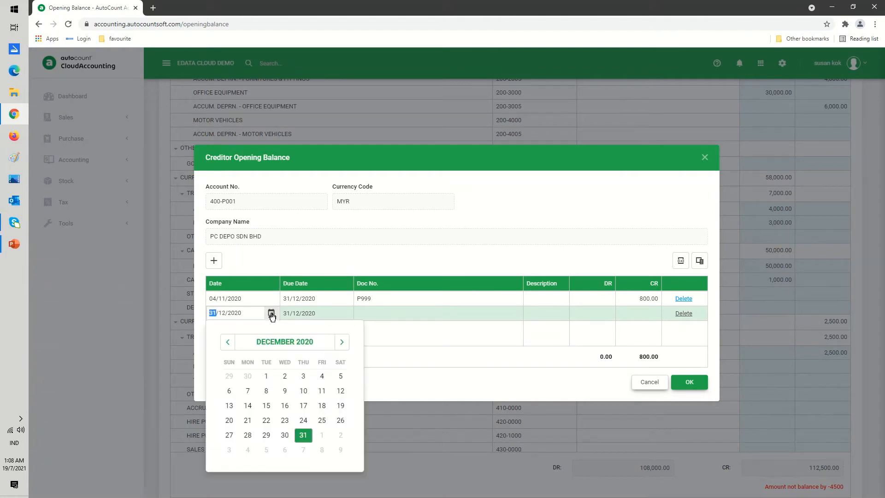
pyautogui.click(227, 341)
pyautogui.click(326, 412)
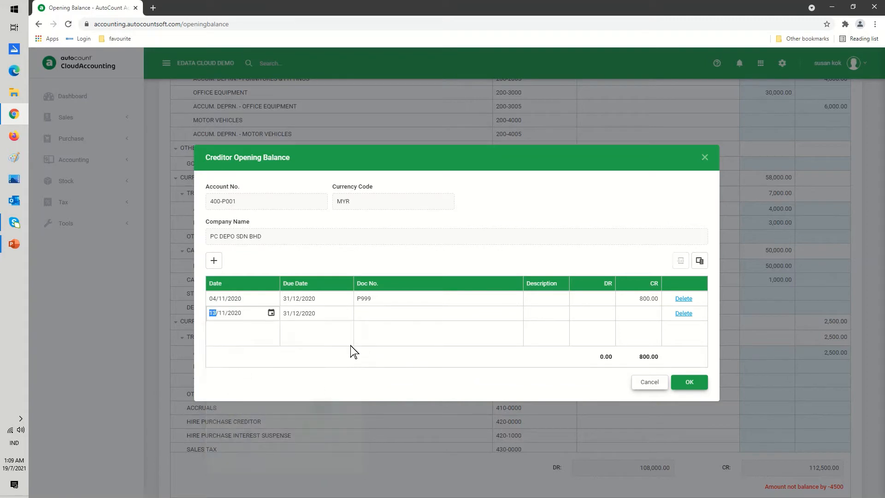
# - Enter doc no. P876 and a 200 credit on the second line, then save the creditor opening balance
pyautogui.click(362, 312)
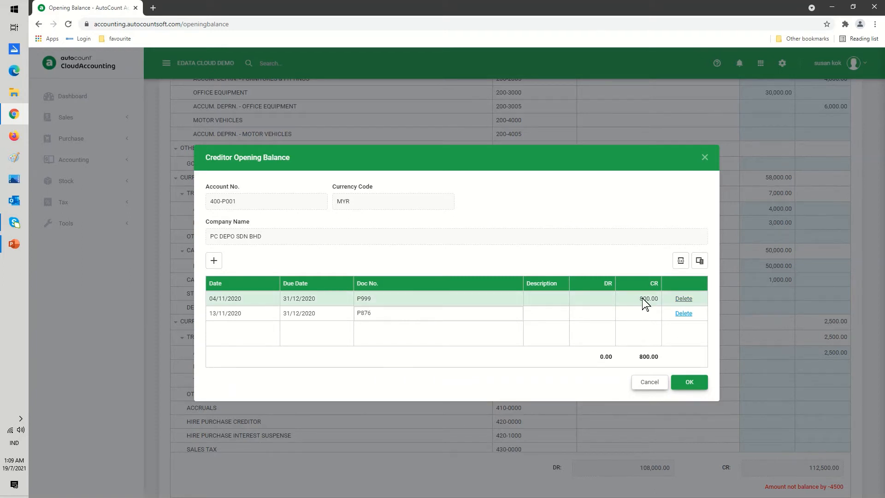
pyautogui.click(636, 315)
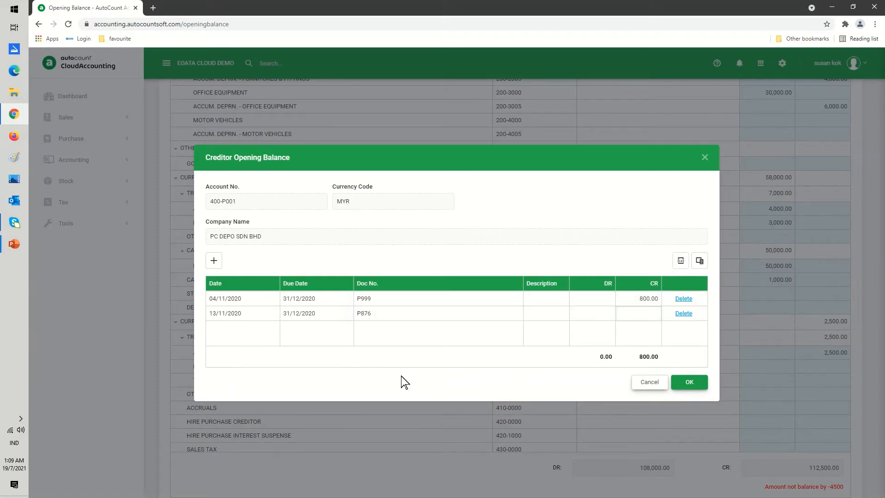
pyautogui.write('200.00')
pyautogui.click(688, 382)
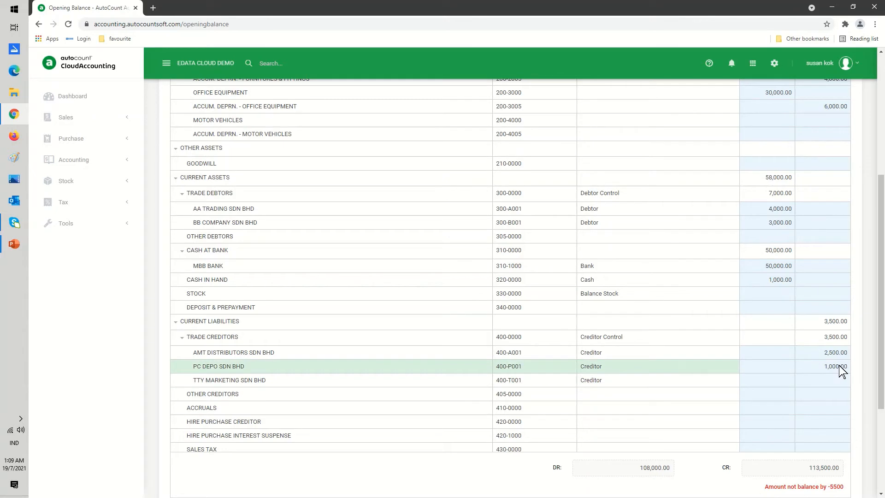
# - Enter a 1,000 credit opening balance for the ACCRUALS account
pyautogui.scroll(-2, 809, 378)
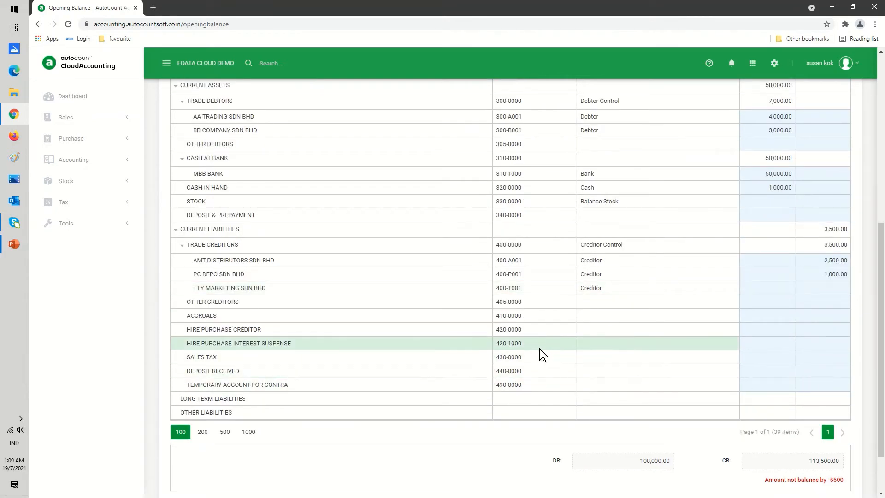
pyautogui.click(750, 316)
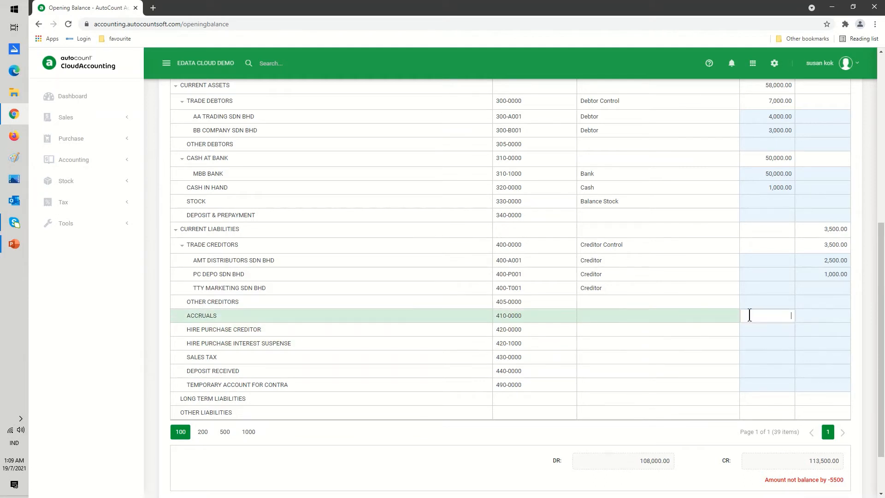
pyautogui.click(811, 318)
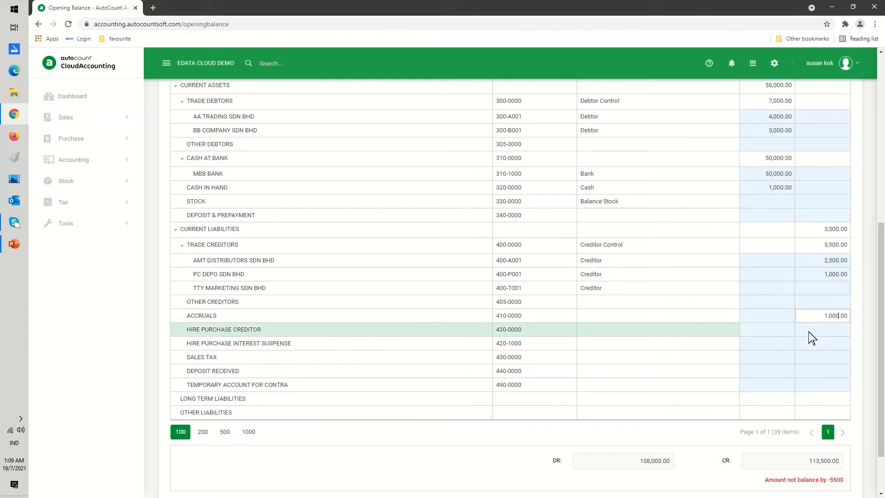
pyautogui.press('Return')
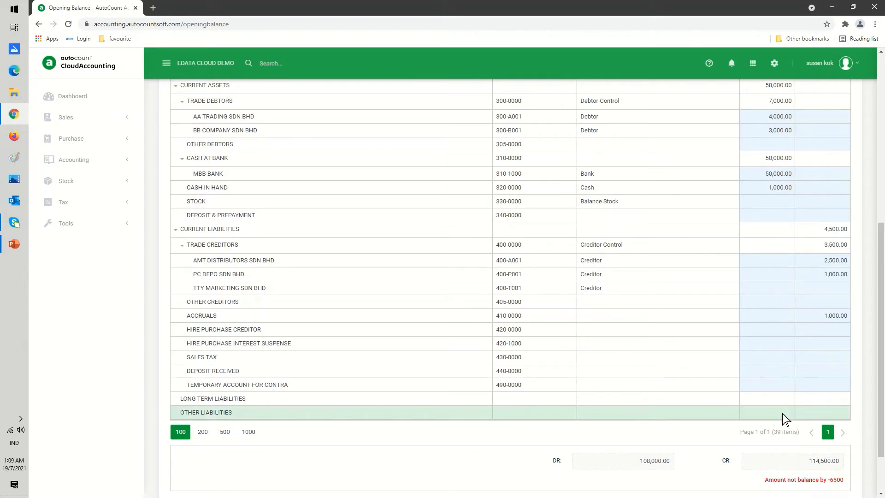
# - Enter a 6,500 debit opening balance for the STOCK account
pyautogui.scroll(6, 782, 414)
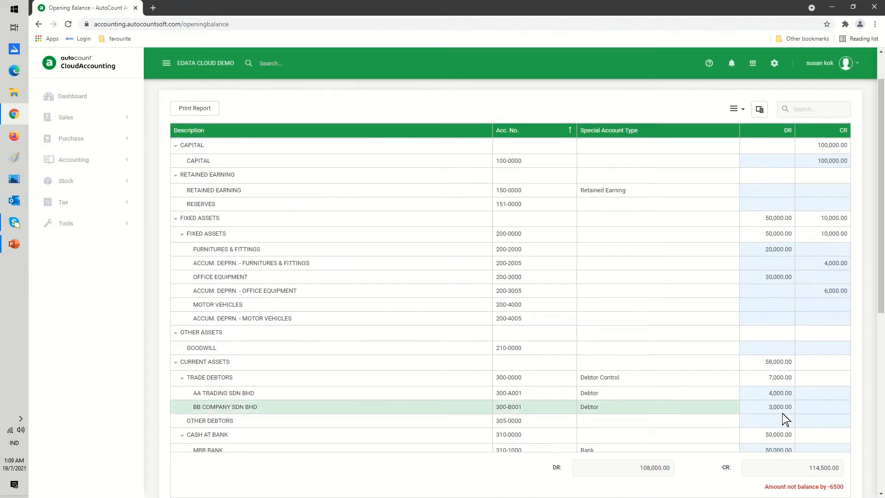
pyautogui.scroll(-2, 782, 413)
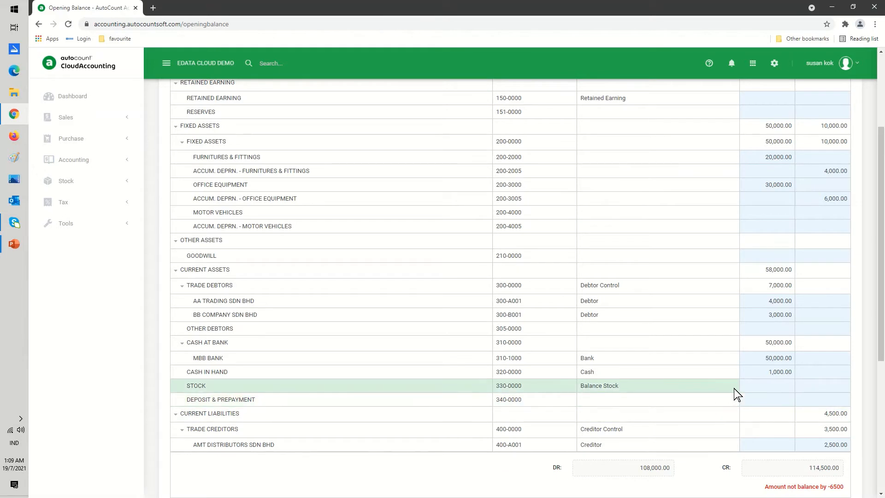
pyautogui.click(754, 386)
pyautogui.write('6,500.00')
pyautogui.press('Return')
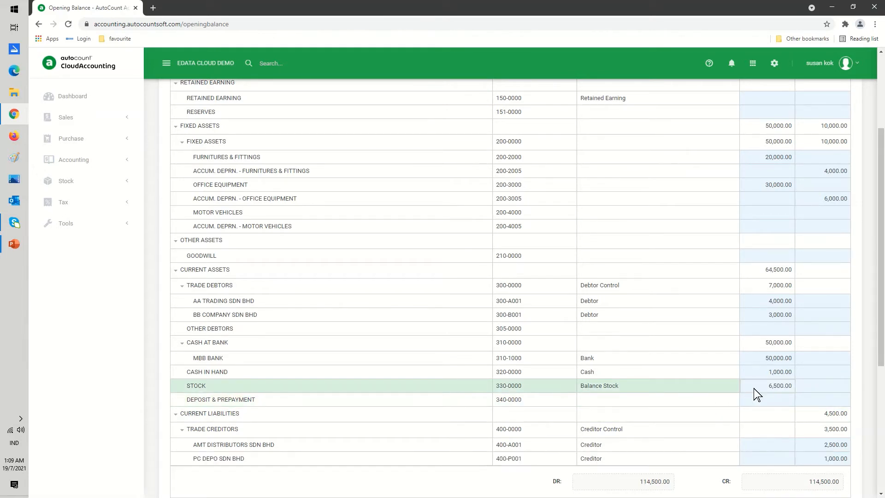
# - Save the ledger opening balance and confirm locking it
pyautogui.scroll(-2, 754, 388)
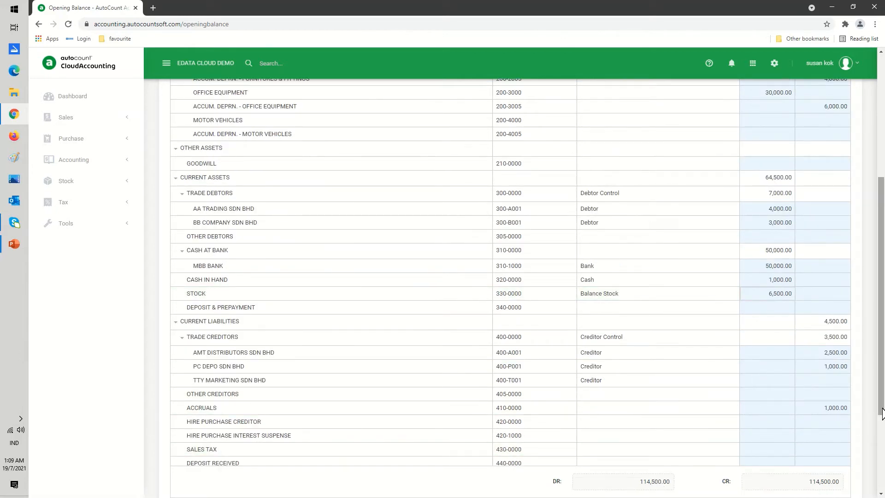
pyautogui.moveTo(881, 422); pyautogui.dragTo(882, 476)
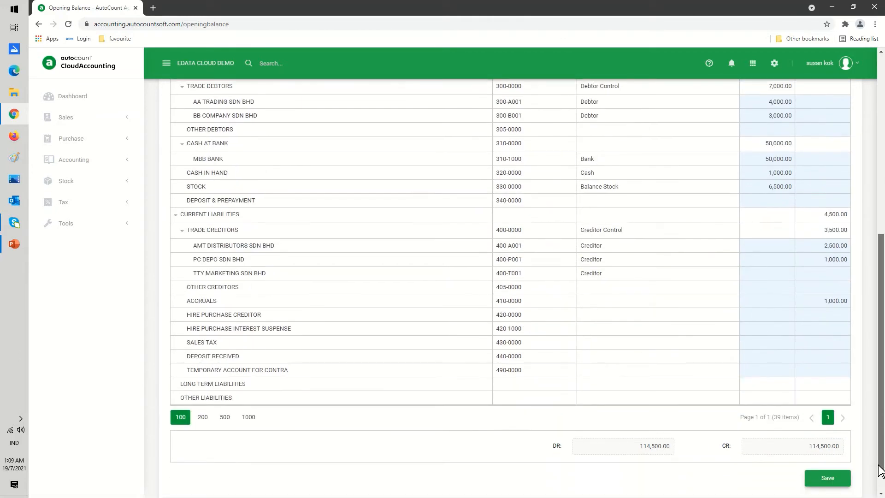
pyautogui.click(830, 480)
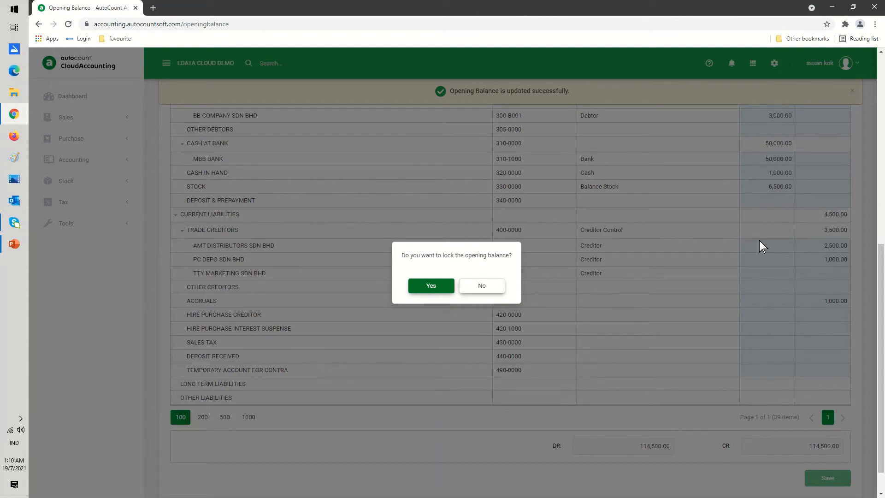
pyautogui.click(432, 286)
# - Review the locked opening balance table and its options menu
pyautogui.scroll(2, 513, 305)
pyautogui.scroll(5, 514, 306)
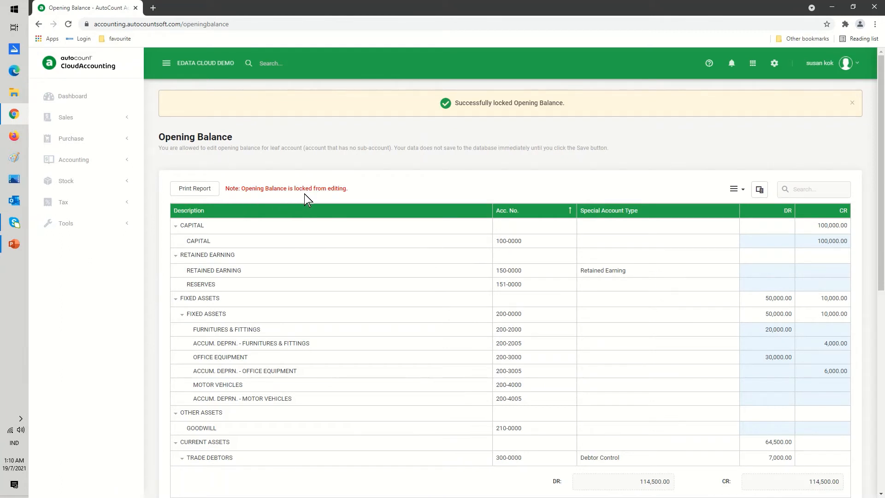
pyautogui.click(744, 193)
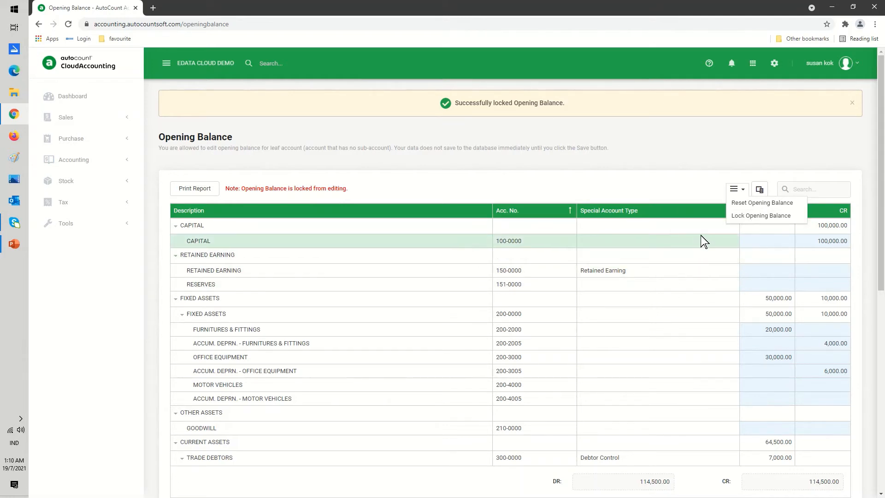
pyautogui.click(647, 333)
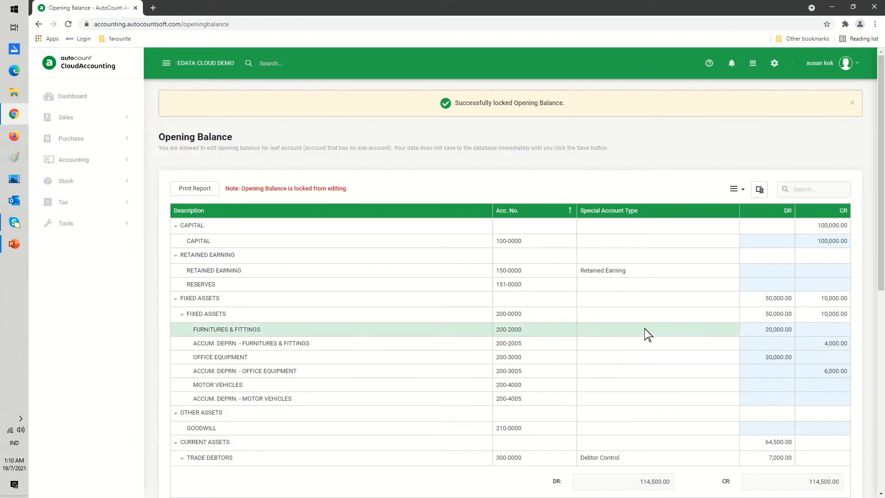
pyautogui.scroll(-7, 647, 333)
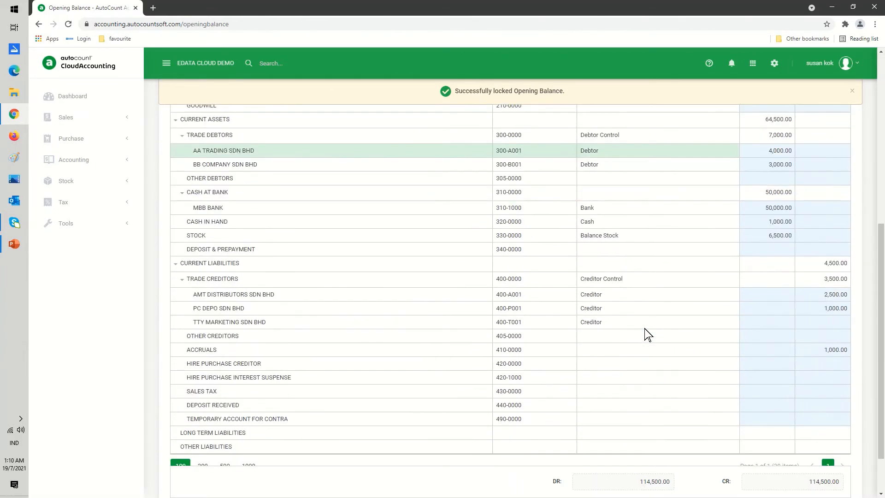
pyautogui.scroll(8, 647, 333)
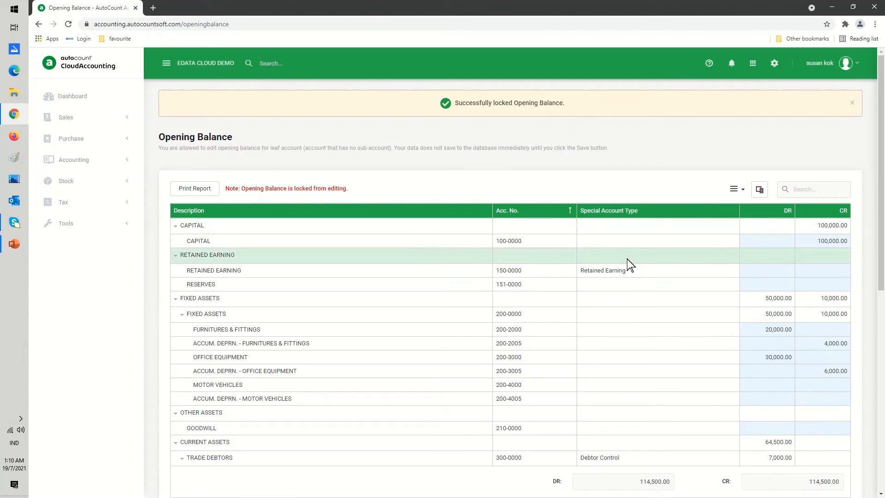
pyautogui.scroll(-5, 613, 293)
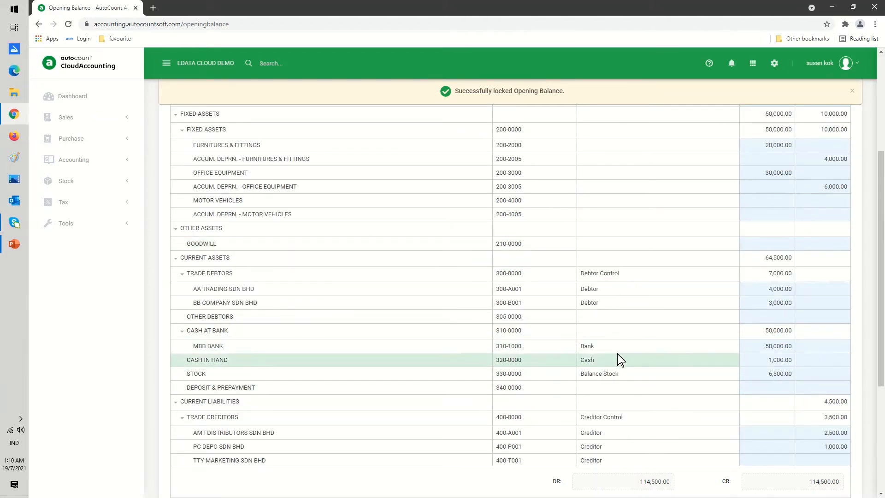
pyautogui.scroll(5, 616, 337)
# - Open Stock Opening Balance and set CANON-MAXIFY5500 to quantity 2 at a unit cost of 800
pyautogui.click(777, 68)
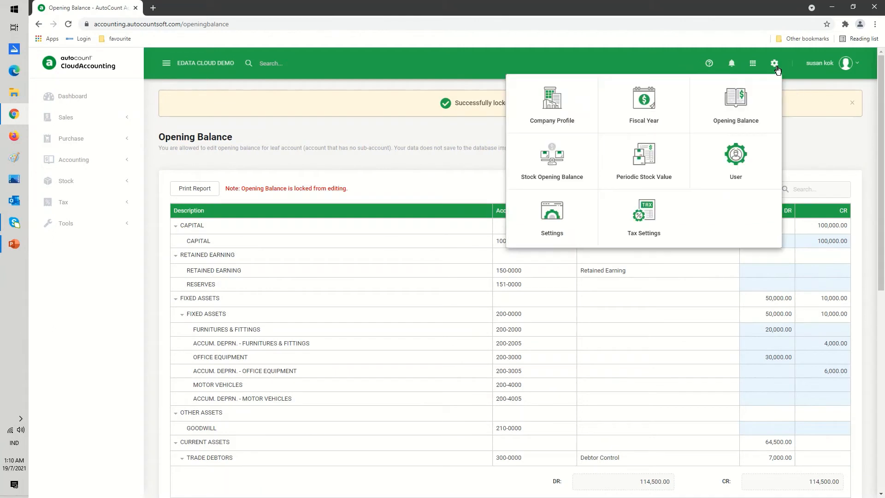
pyautogui.click(548, 169)
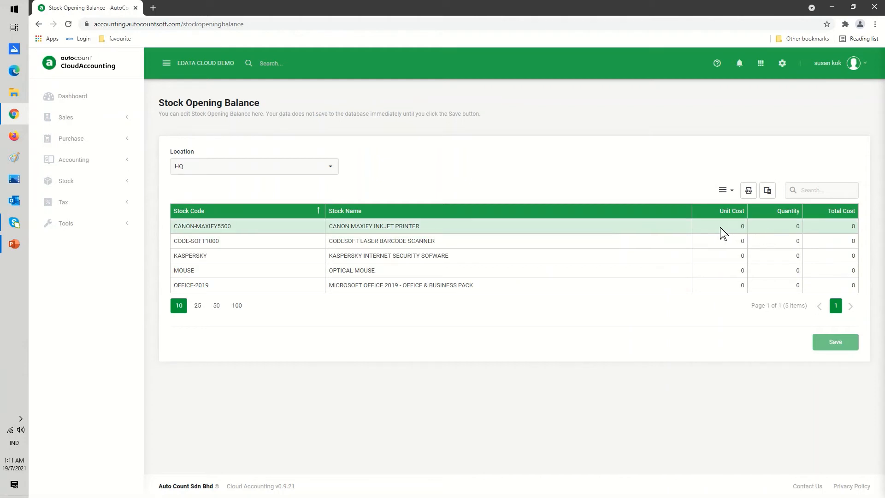
pyautogui.click(766, 226)
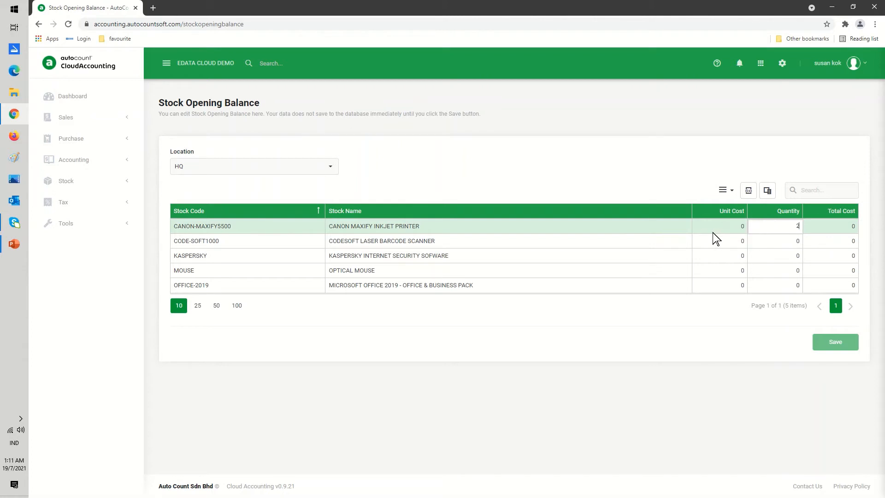
pyautogui.click(713, 226)
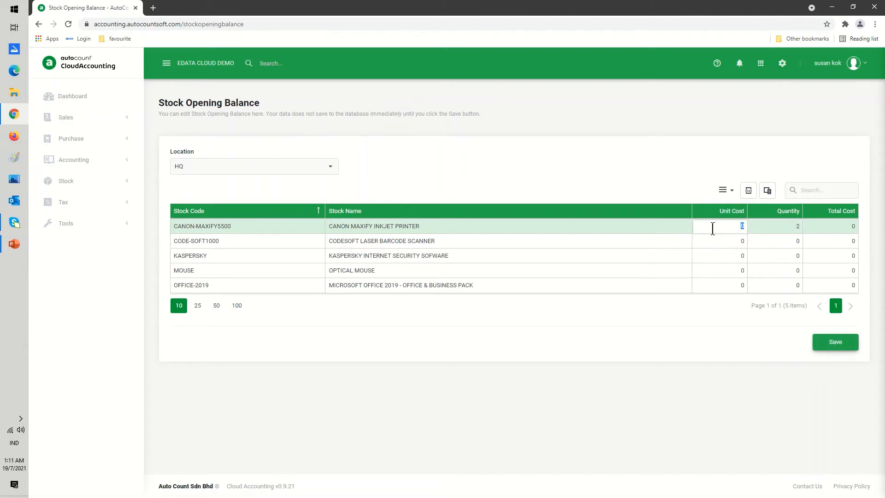
pyautogui.write('800')
# - Set CODE-SOFT1000's opening stock to a unit cost of 150 and quantity 10
pyautogui.click(701, 254)
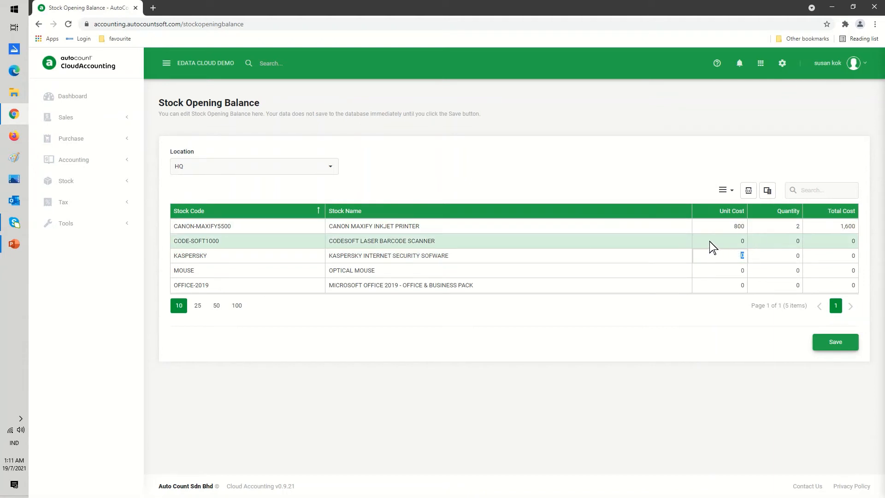
pyautogui.click(710, 240)
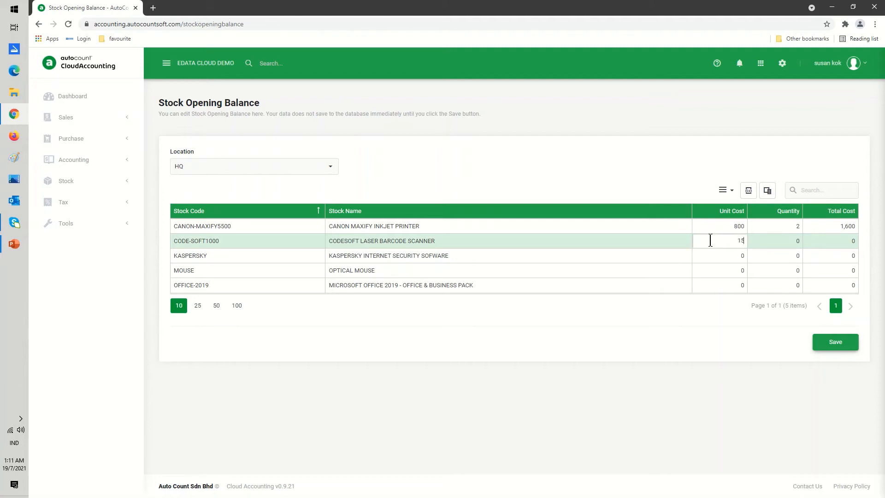
pyautogui.click(771, 242)
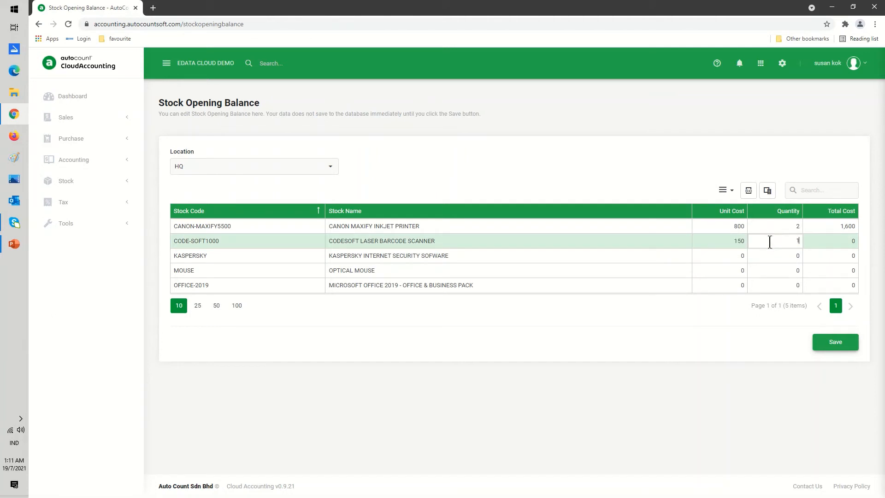
pyautogui.press('Return')
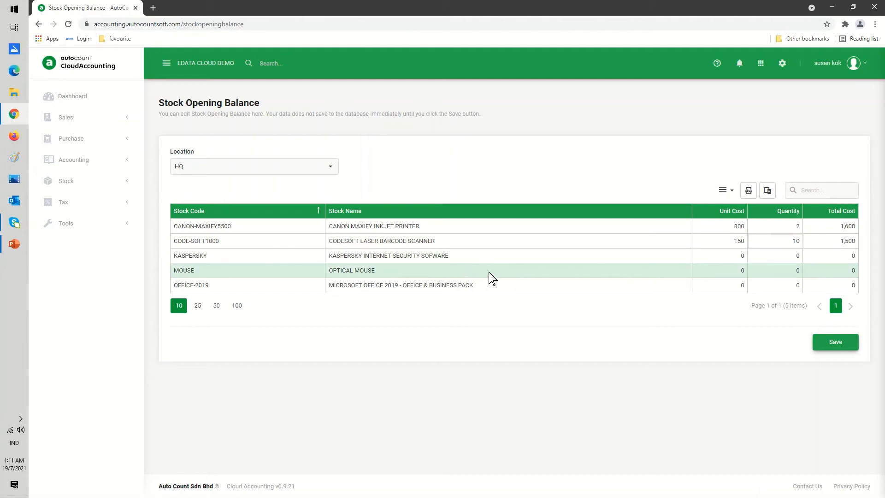
# - Set the MOUSE item's opening stock to a unit cost of 50 and quantity 100
pyautogui.click(721, 270)
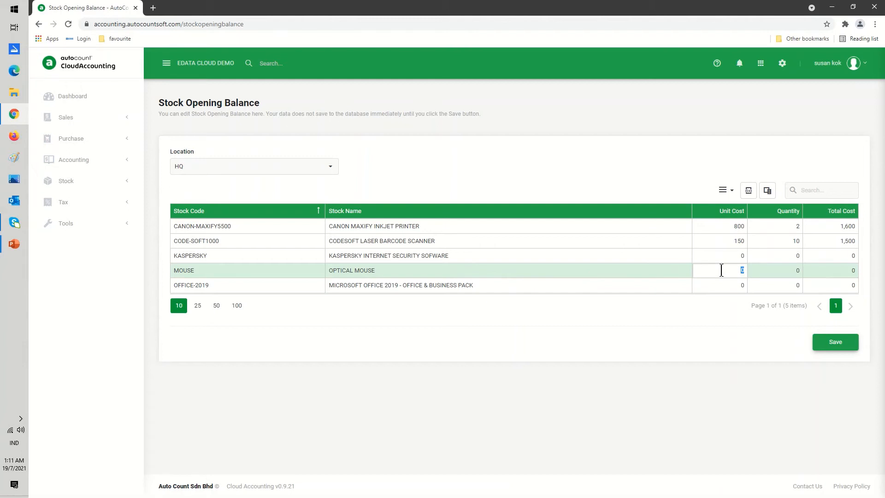
pyautogui.click(756, 268)
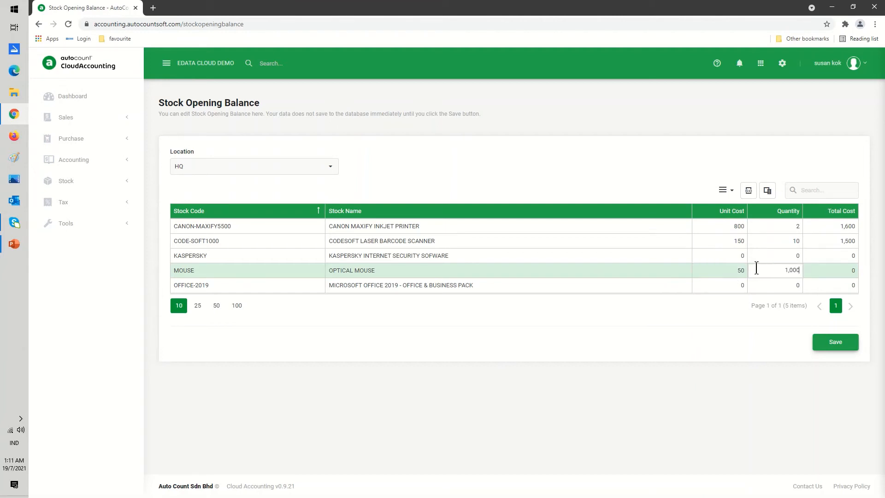
pyautogui.press('Return')
pyautogui.click(757, 269)
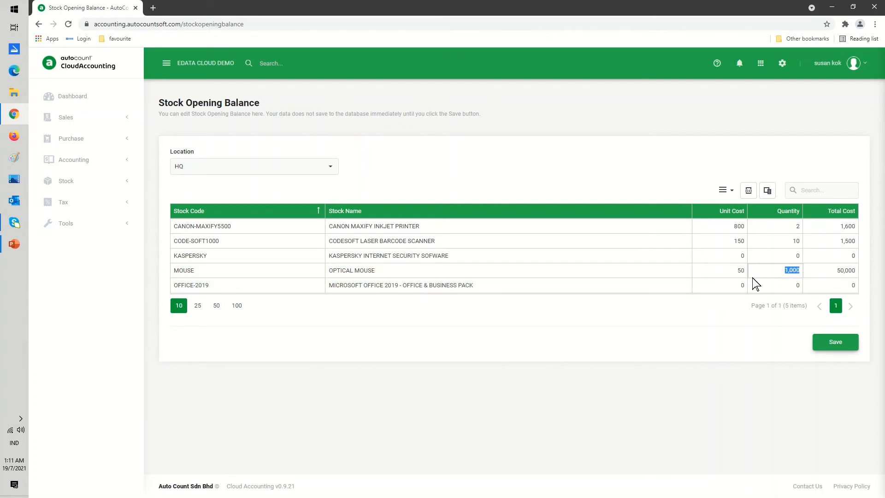
pyautogui.write('100')
pyautogui.press('Return')
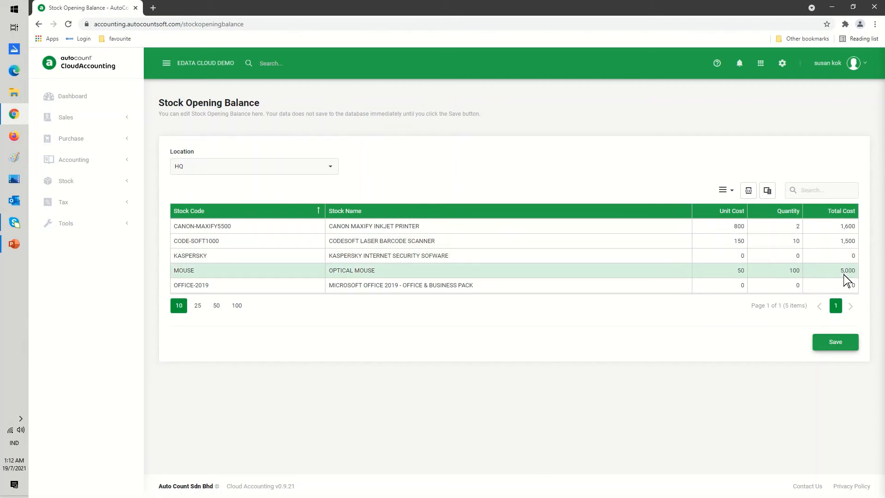
# - Set CANON-MAXIFY5500's quantity and unit cost to 0 and save the stock opening balances
pyautogui.click(778, 227)
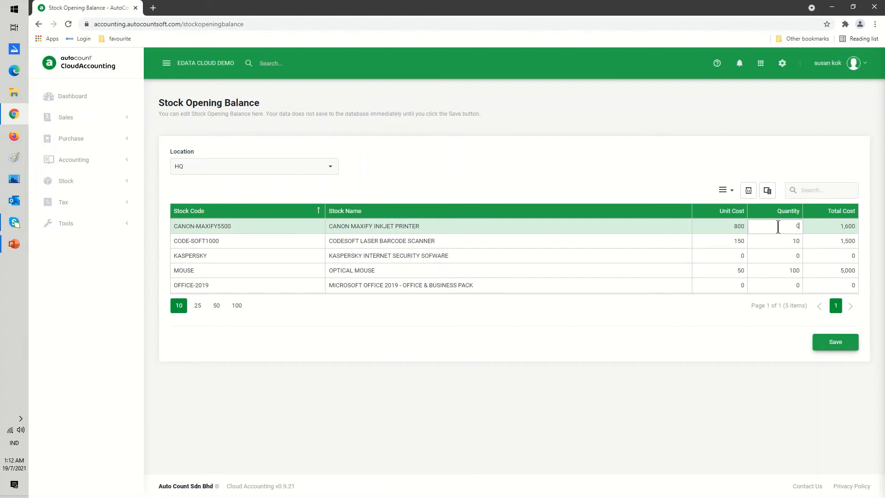
pyautogui.click(736, 228)
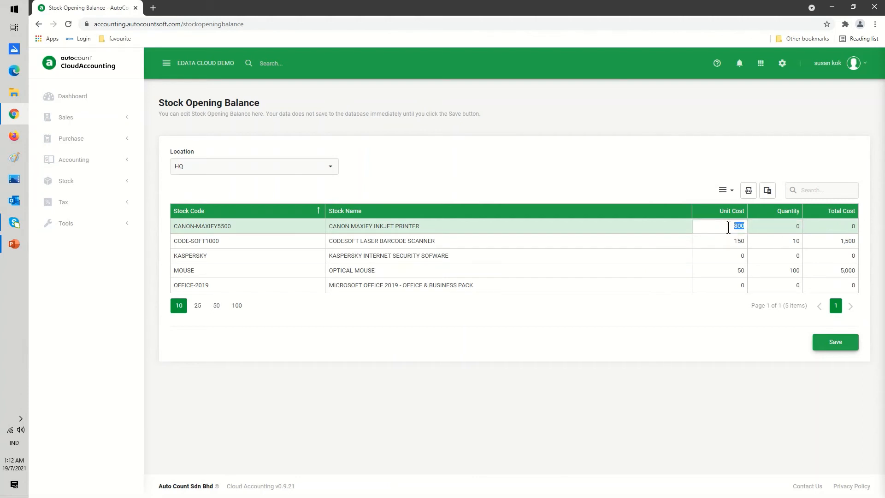
pyautogui.press('BackSpace')
pyautogui.write('0')
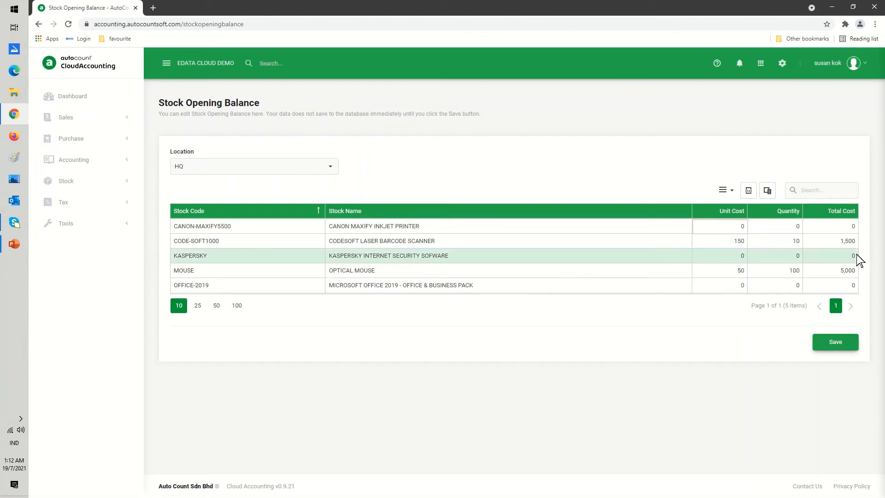
pyautogui.click(837, 345)
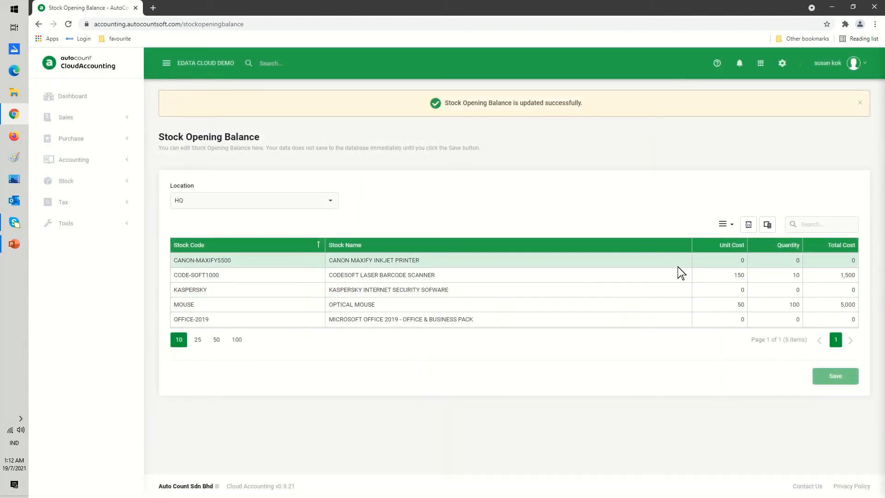
# - Open the ledger Opening Balance page and scroll through its account balances
pyautogui.click(783, 64)
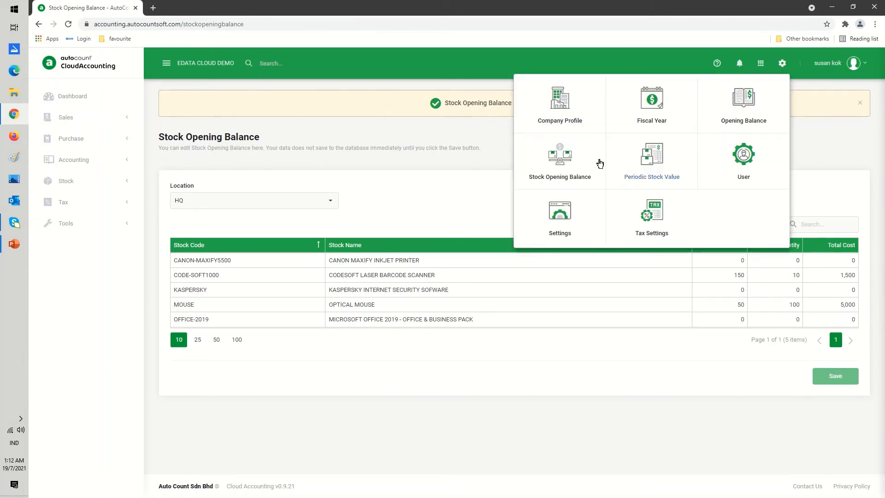
pyautogui.click(739, 114)
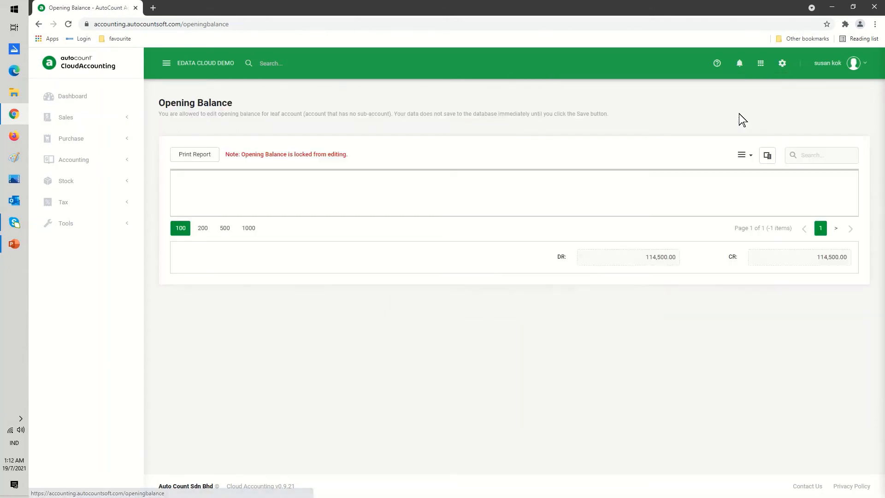
pyautogui.scroll(-1, 600, 247)
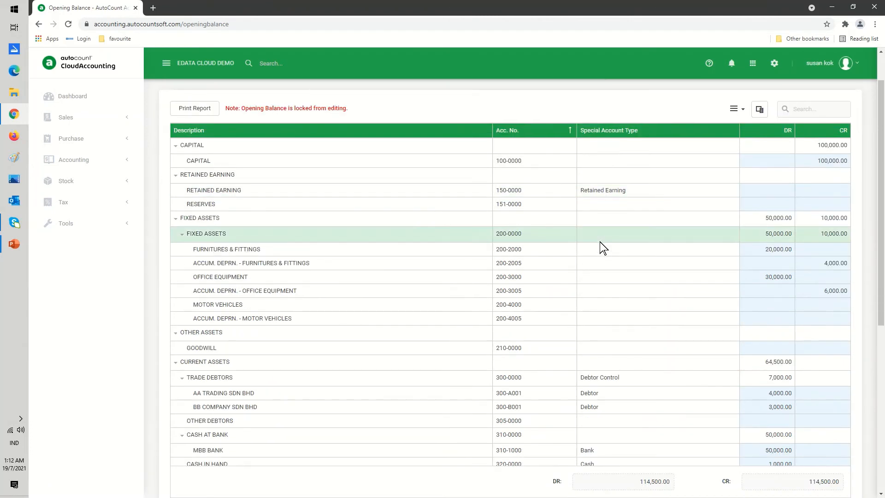
pyautogui.scroll(-1, 601, 248)
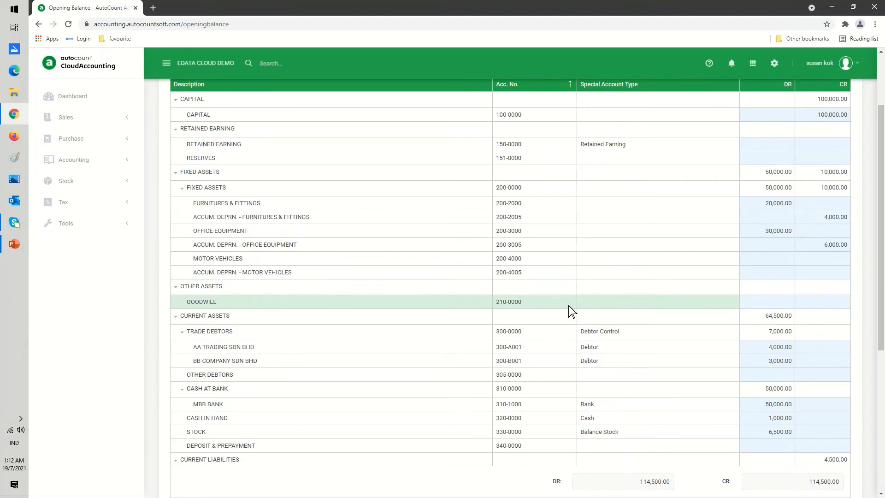
pyautogui.scroll(2, 572, 312)
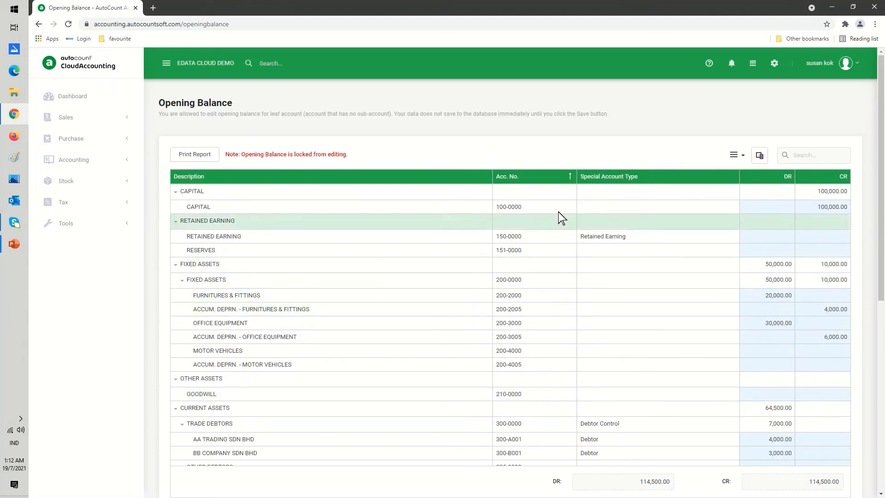
# - Open the Stock Balance report and run its inquiry
pyautogui.click(776, 69)
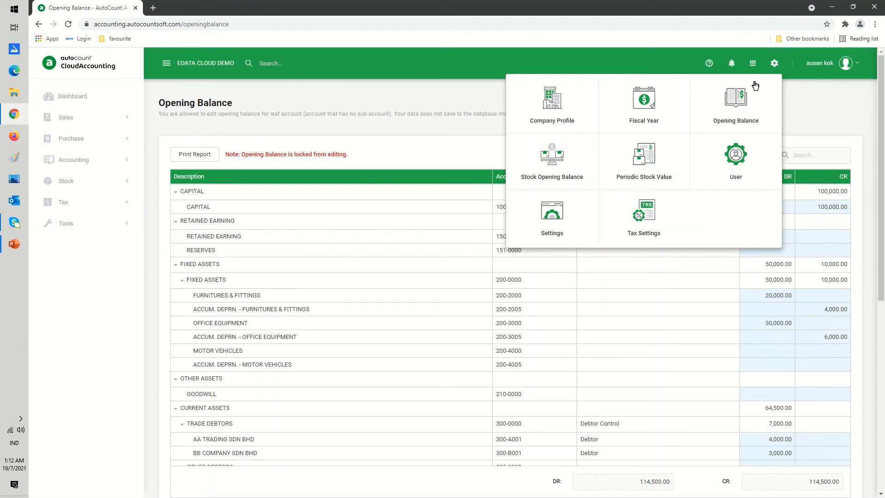
pyautogui.click(450, 156)
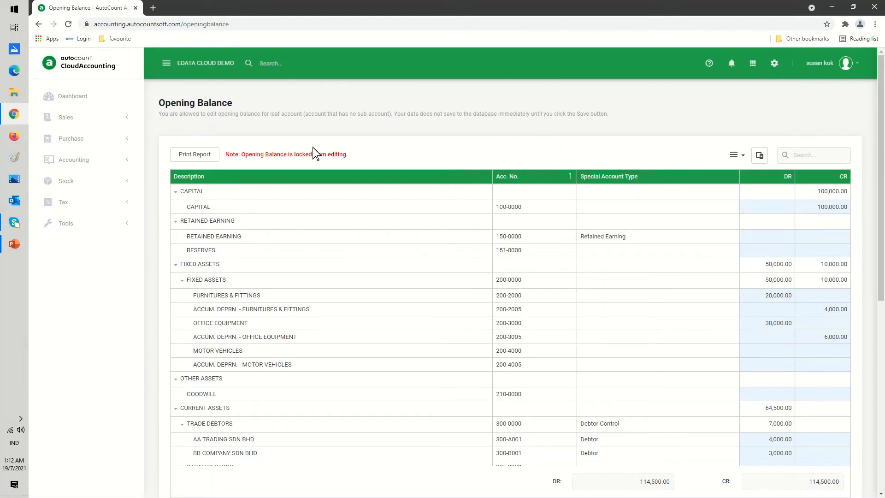
pyautogui.click(51, 181)
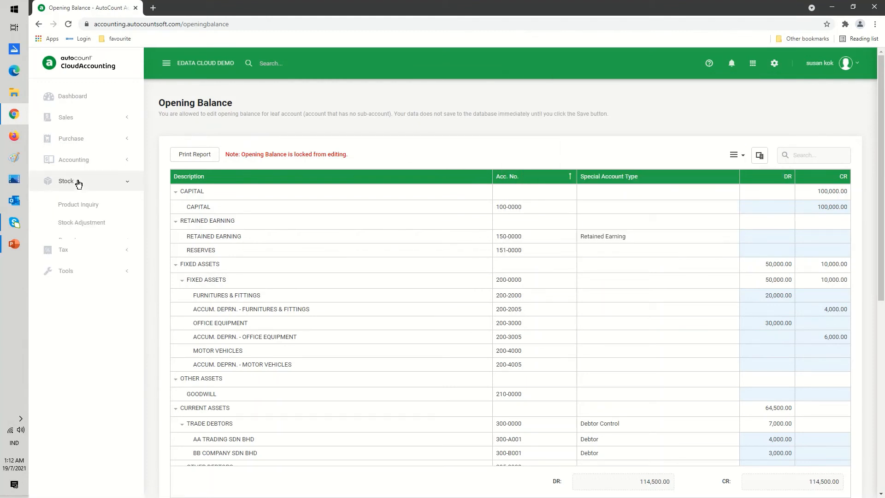
pyautogui.click(76, 241)
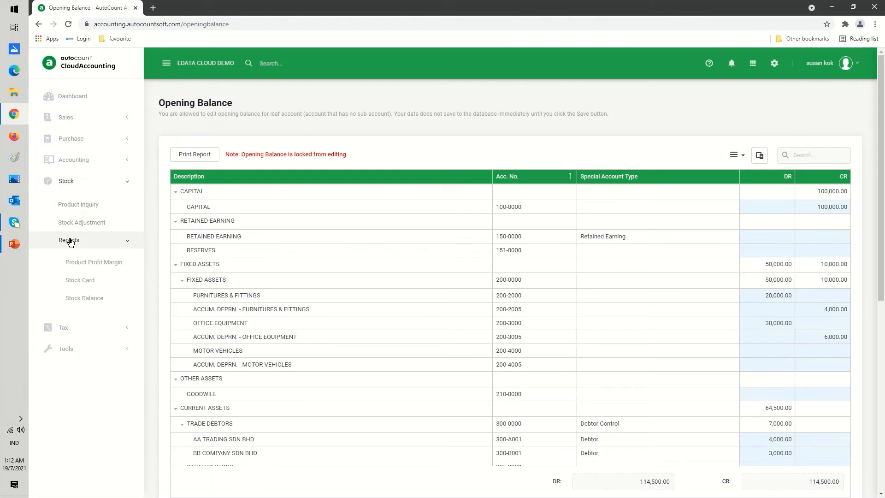
pyautogui.click(87, 299)
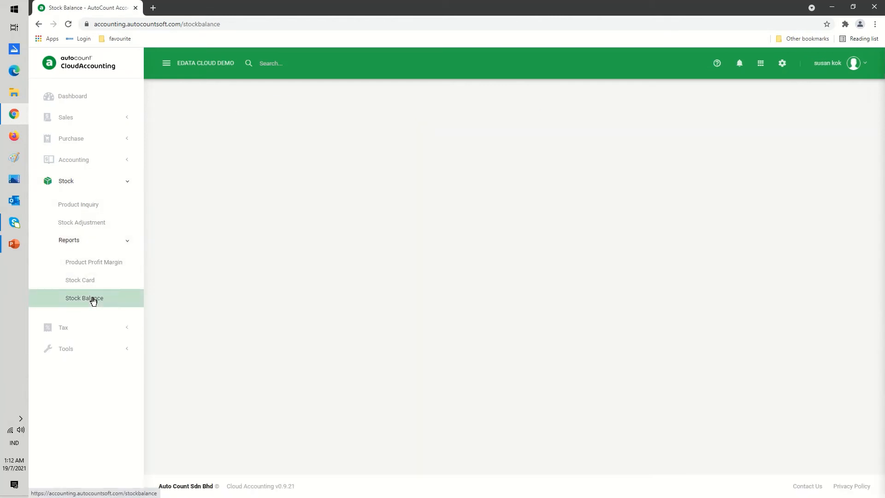
pyautogui.click(200, 220)
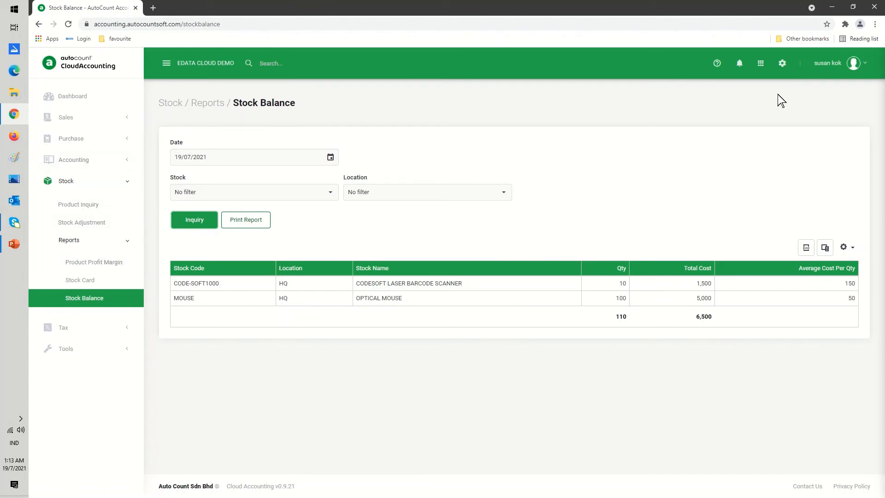
# - Return to the ledger Opening Balance page and scroll through the account balances
pyautogui.click(783, 66)
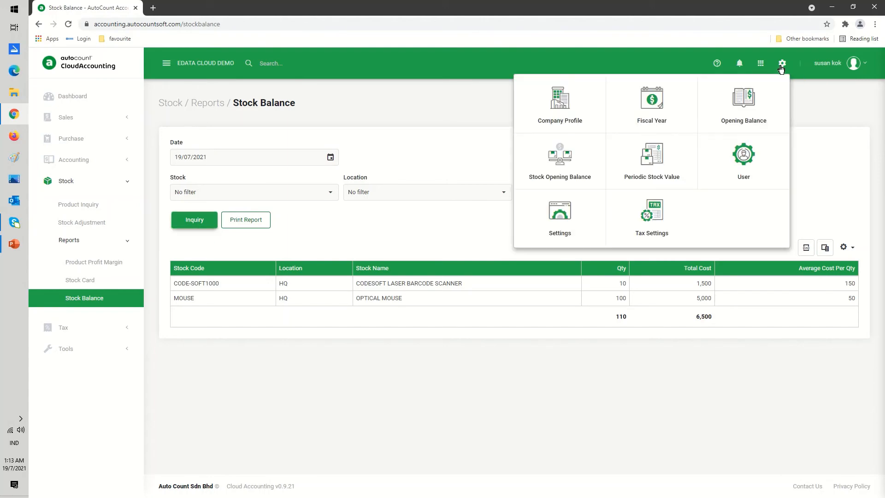
pyautogui.click(739, 110)
pyautogui.scroll(-8, 662, 258)
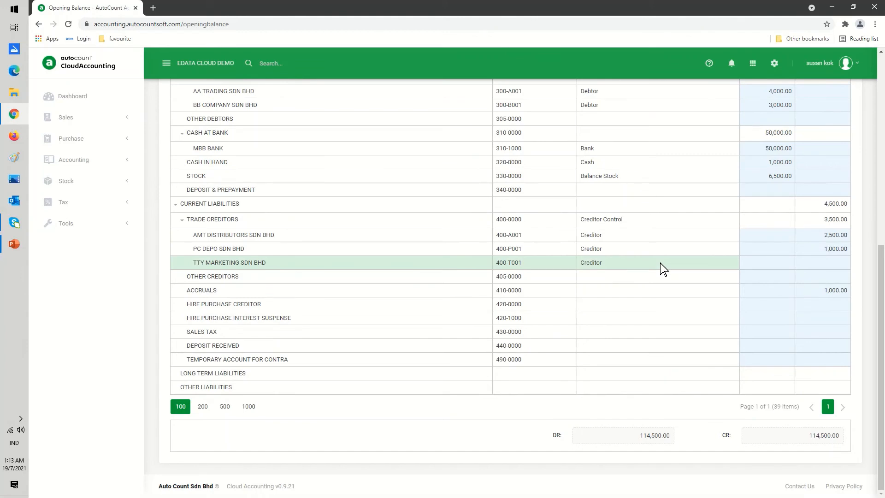
pyautogui.scroll(8, 662, 267)
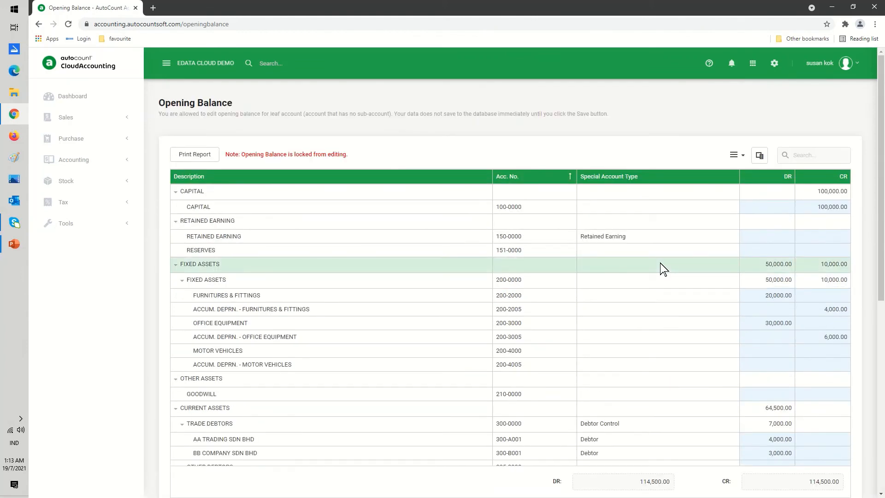
pyautogui.scroll(-2, 663, 268)
pyautogui.scroll(2, 664, 269)
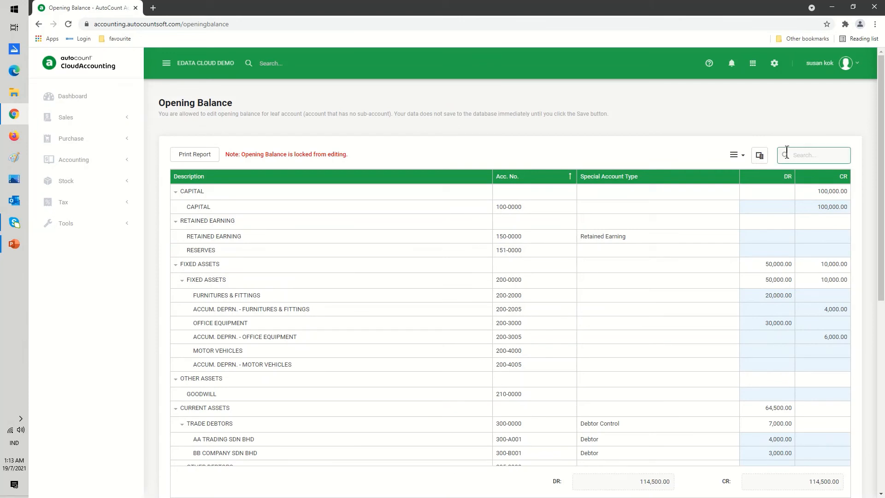
# - Preview the Opening Balance report with its default options, then close the preview and dialog
pyautogui.click(742, 157)
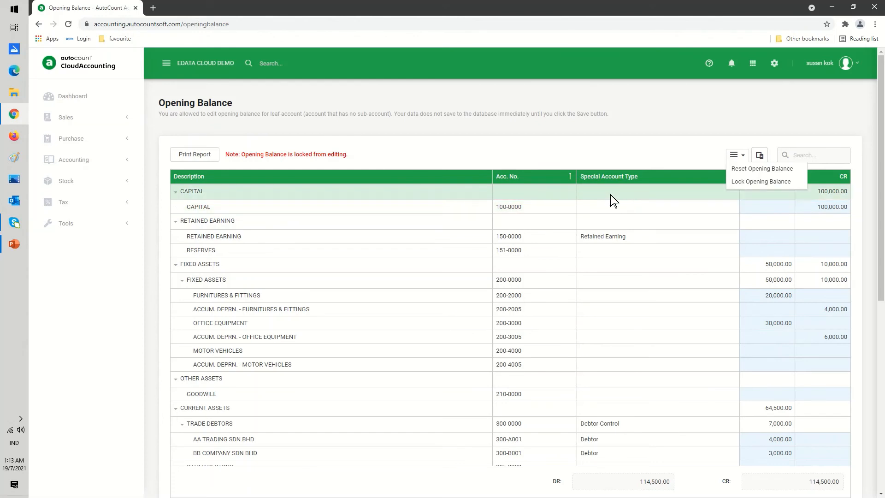
pyautogui.click(188, 157)
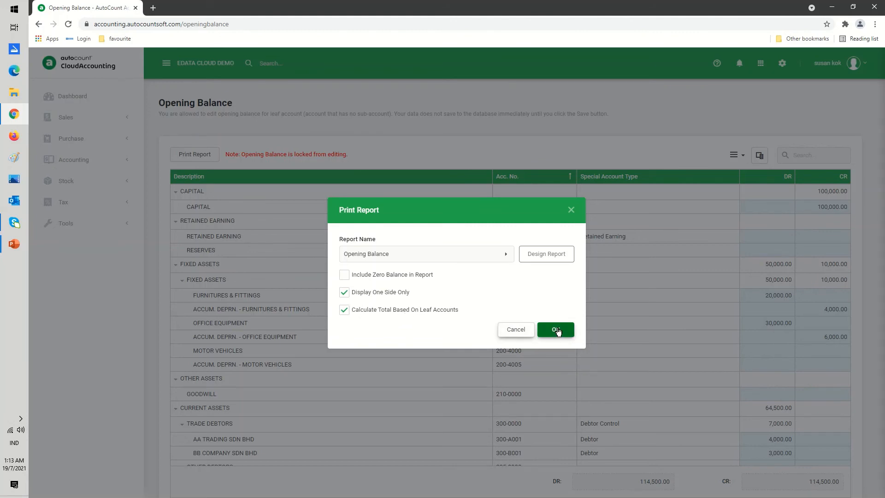
pyautogui.click(505, 257)
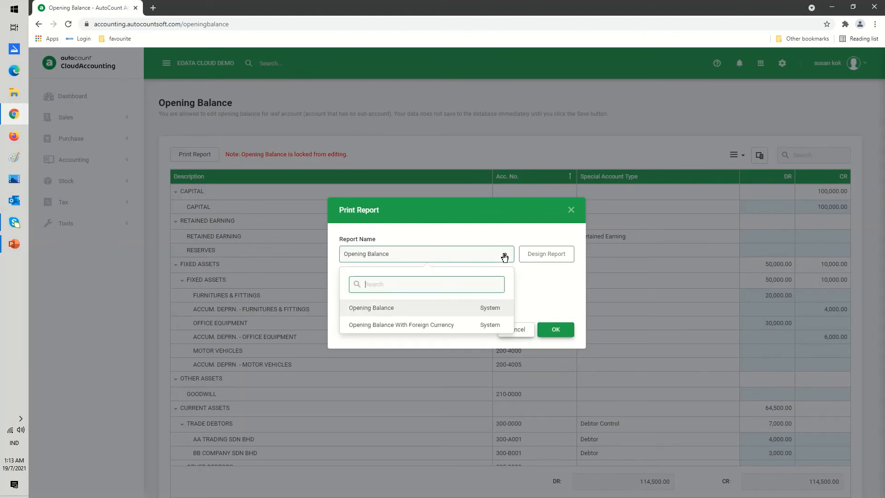
pyautogui.click(447, 308)
pyautogui.click(558, 330)
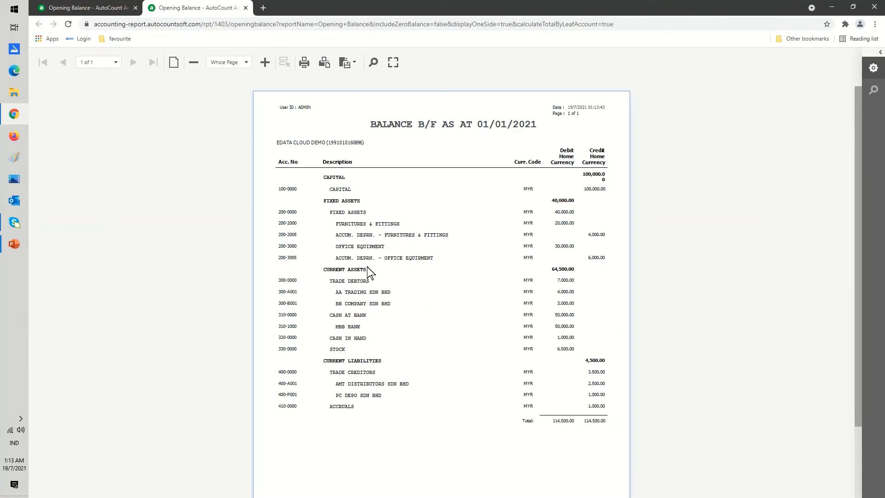
pyautogui.click(246, 7)
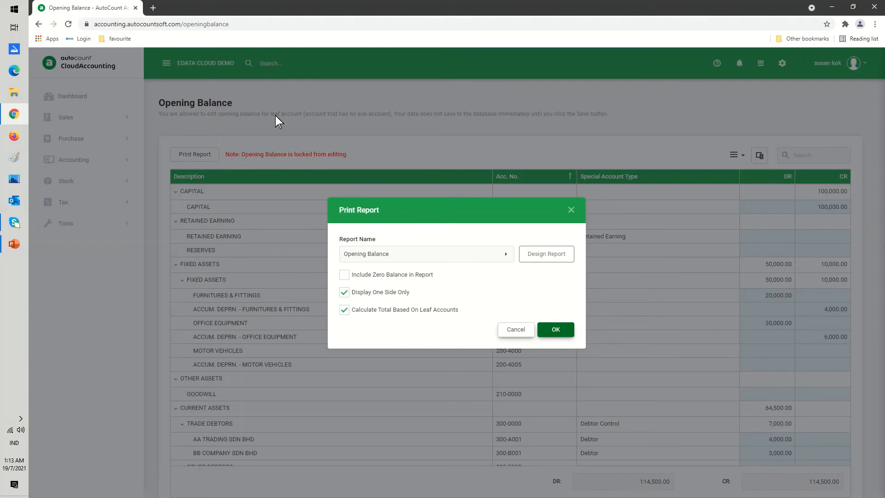
pyautogui.click(513, 330)
# - Unlock the ledger opening balance by clearing the Lock Opening Balance setting and saving
pyautogui.click(736, 155)
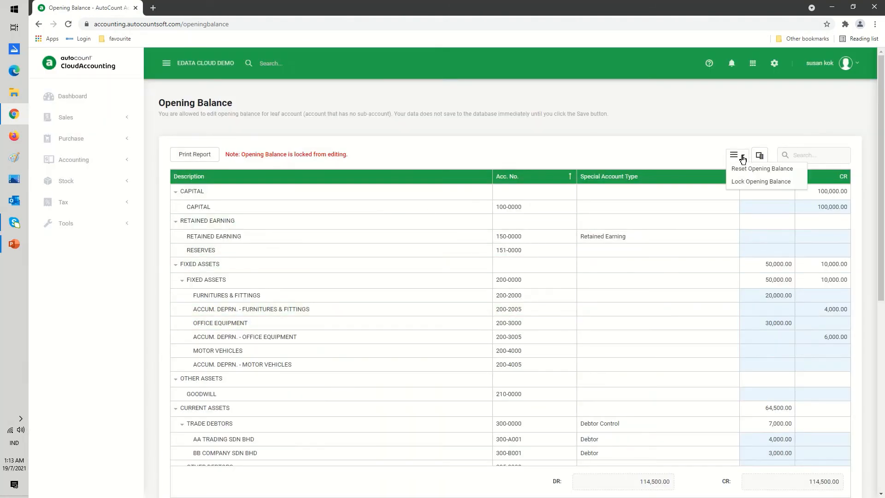
pyautogui.click(740, 182)
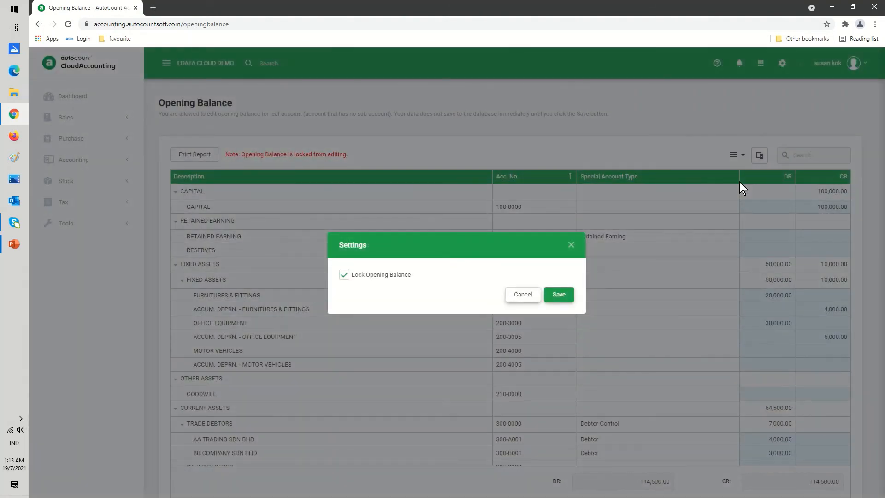
pyautogui.click(344, 275)
pyautogui.click(559, 294)
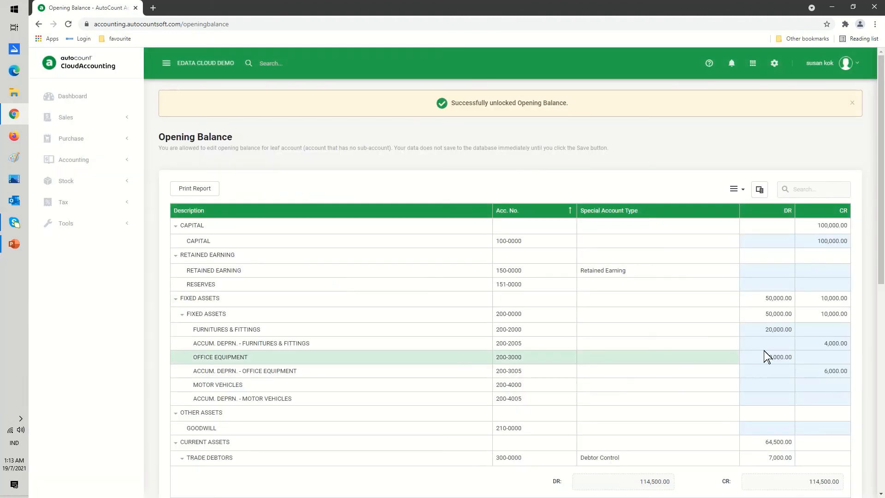
# - Set the Furnitures & Fittings debit opening balance to 25000
pyautogui.click(756, 442)
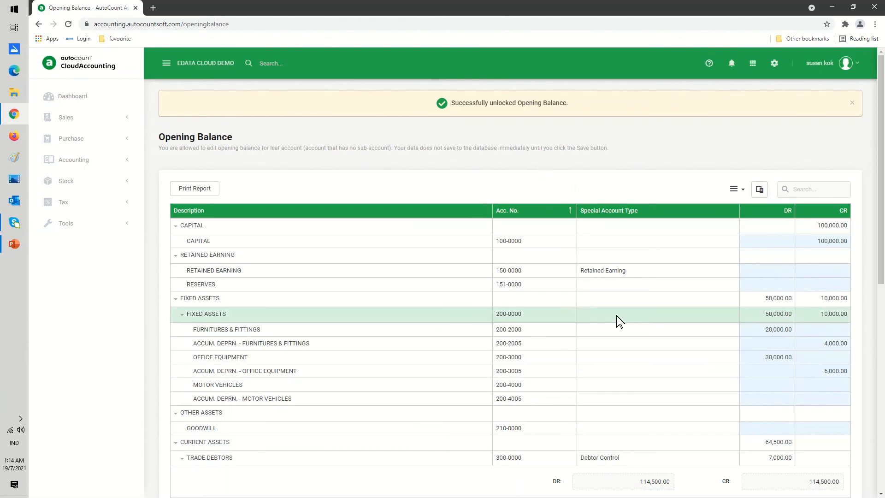
pyautogui.scroll(-10, 617, 317)
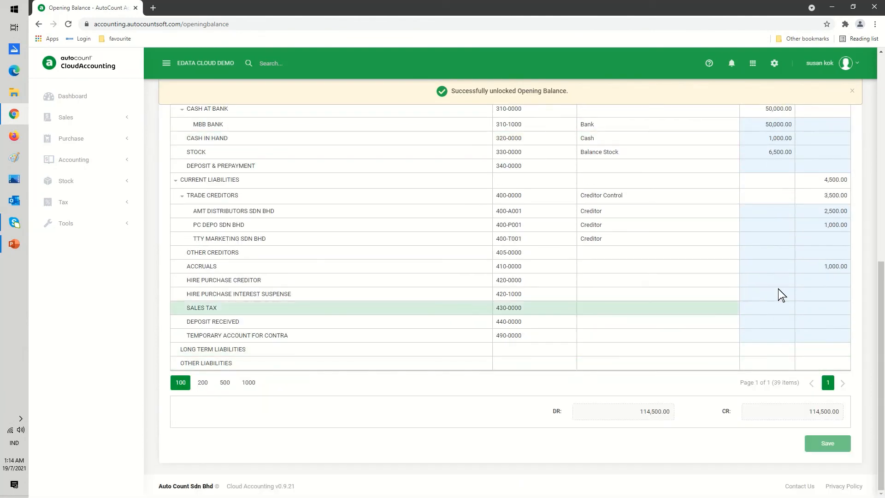
pyautogui.click(784, 266)
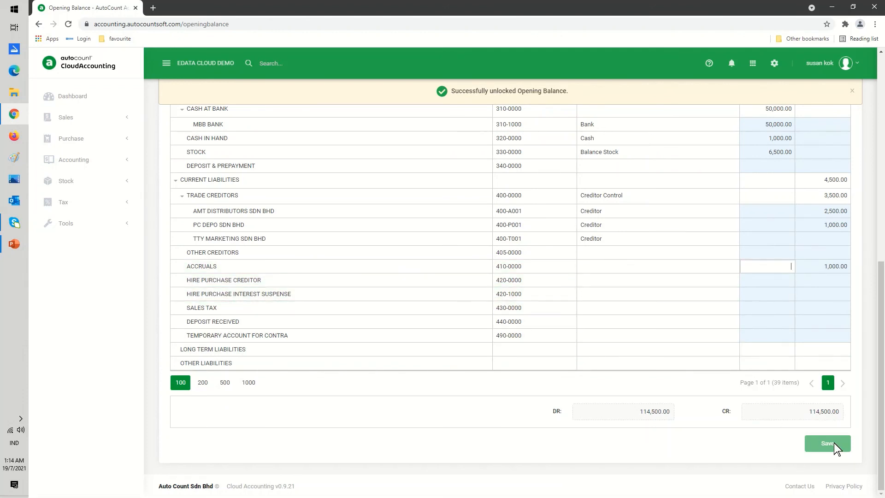
pyautogui.scroll(10, 781, 353)
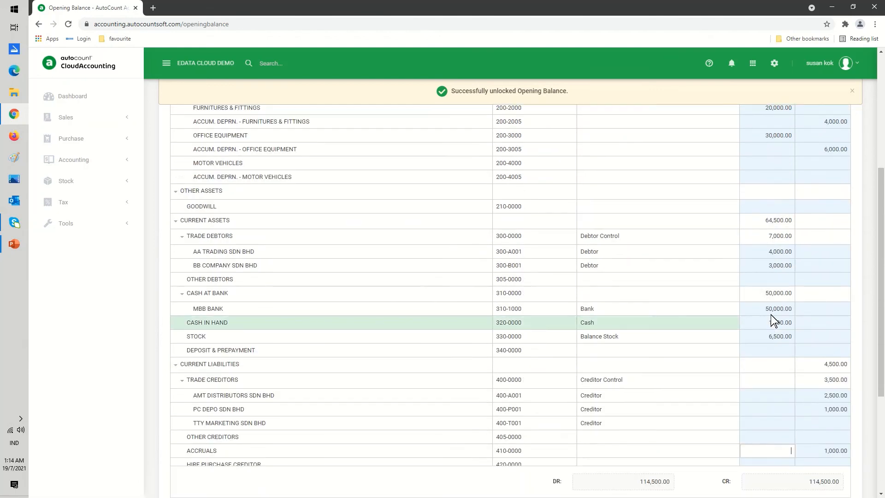
pyautogui.doubleClick(763, 263)
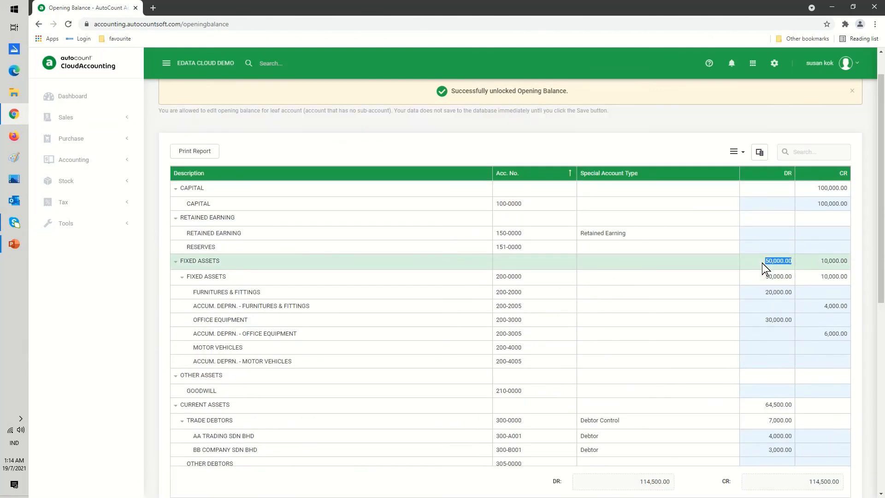
pyautogui.doubleClick(751, 294)
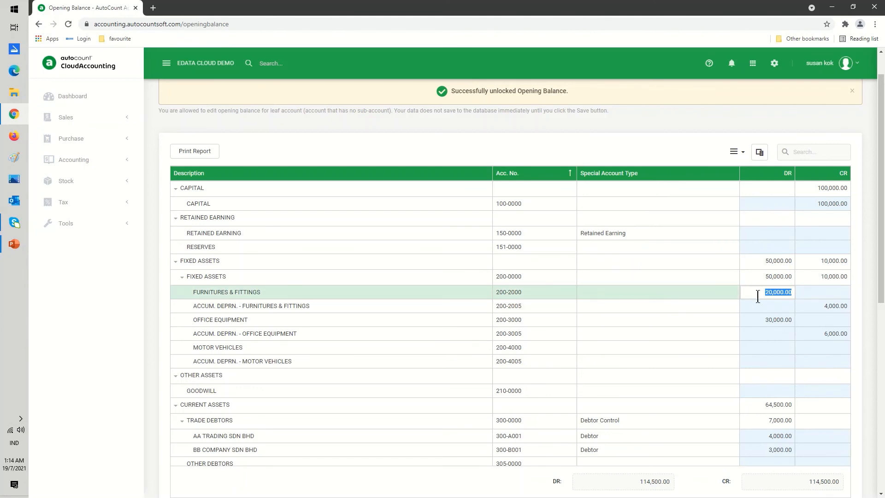
pyautogui.write('25000')
pyautogui.press('Return')
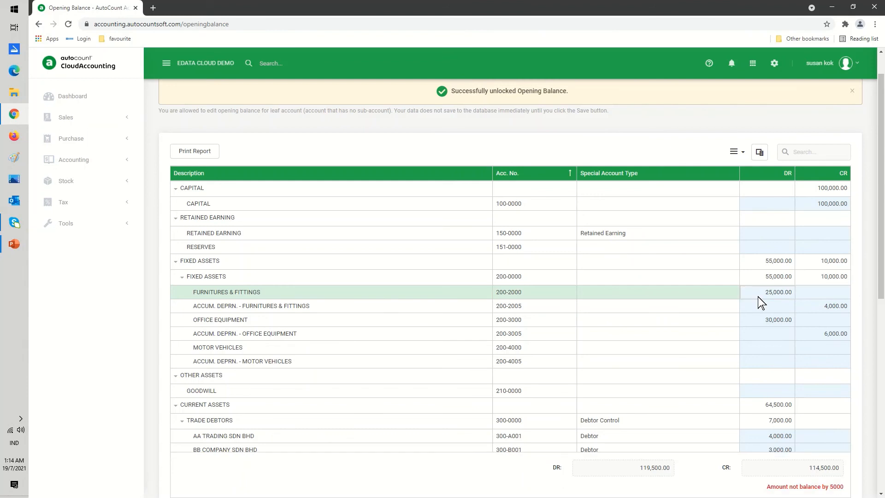
# - Set the Accum. Deprn. - Furnitures & Fittings credit opening balance to 5,000
pyautogui.click(815, 308)
pyautogui.write('5,000')
pyautogui.press('Return')
# - Enter 4000 as the Retained Earning credit opening balance
pyautogui.scroll(-7, 731, 318)
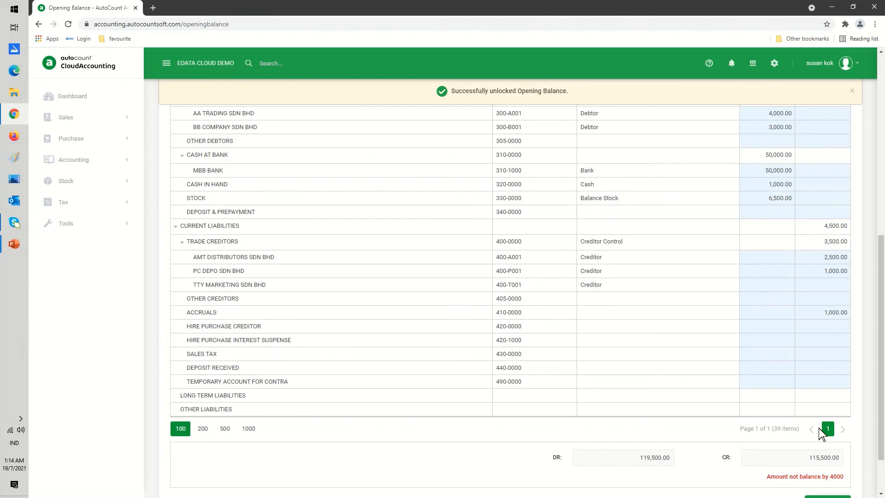
pyautogui.scroll(5, 810, 415)
pyautogui.scroll(3, 814, 416)
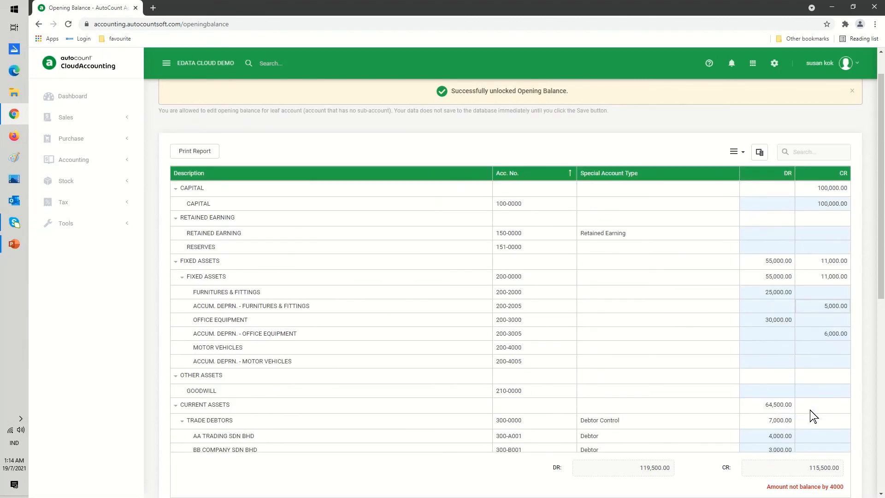
pyautogui.scroll(1, 813, 416)
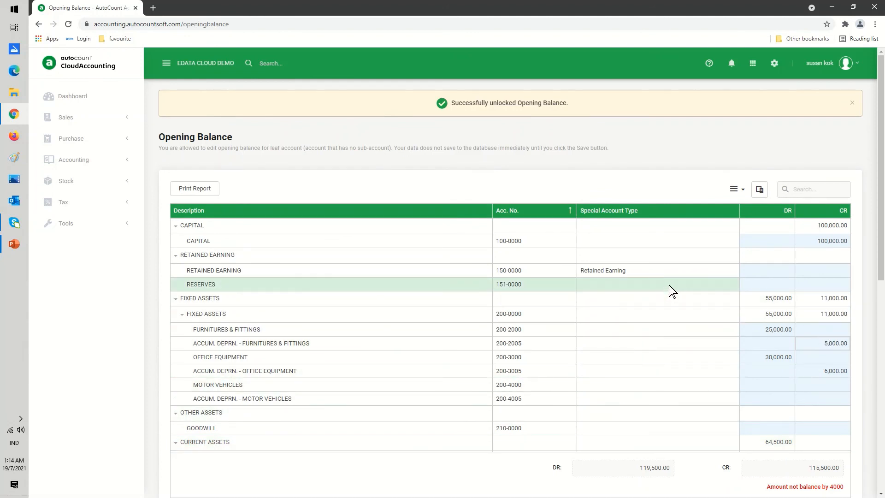
pyautogui.click(817, 270)
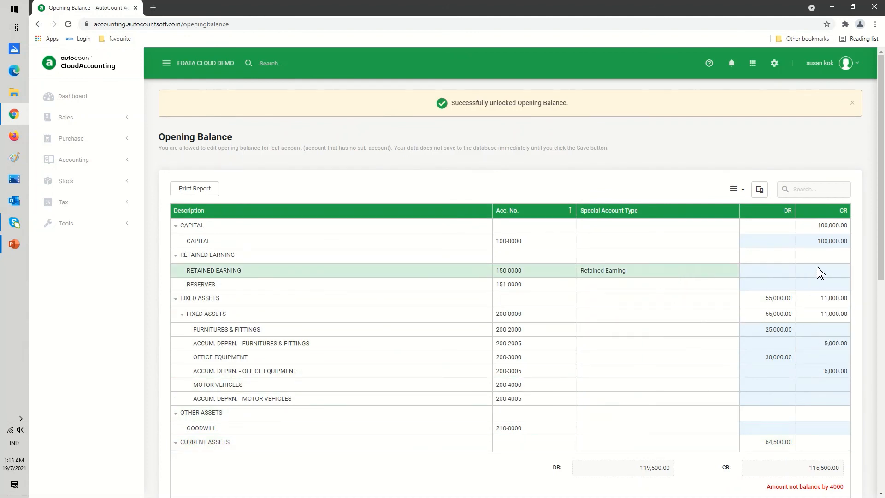
pyautogui.write('4000')
pyautogui.press('Return')
pyautogui.scroll(-3, 794, 318)
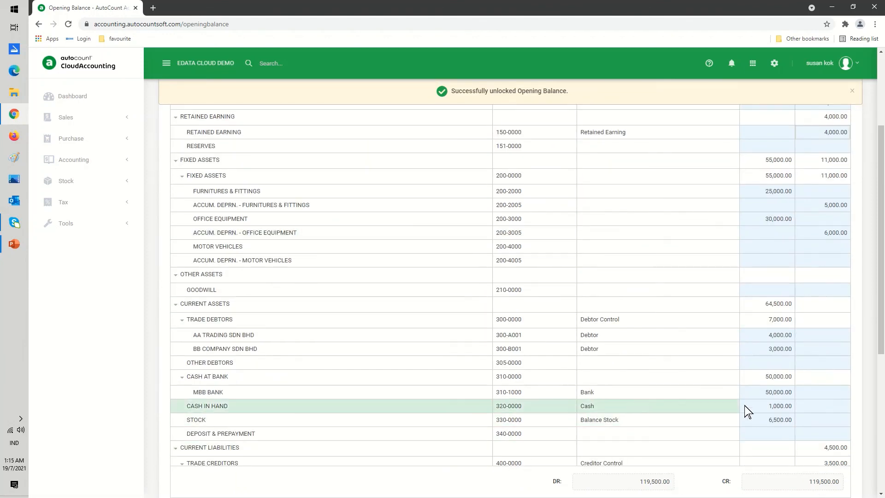
pyautogui.scroll(3, 745, 406)
pyautogui.scroll(-1, 663, 354)
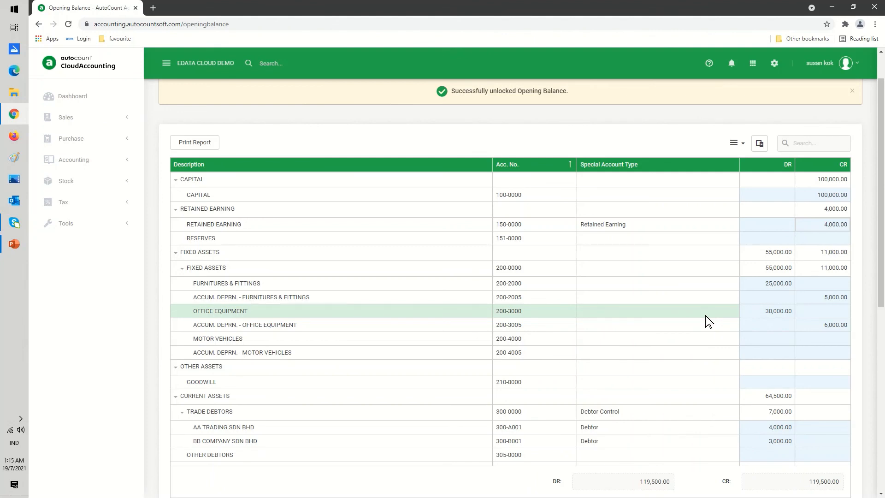
pyautogui.click(739, 144)
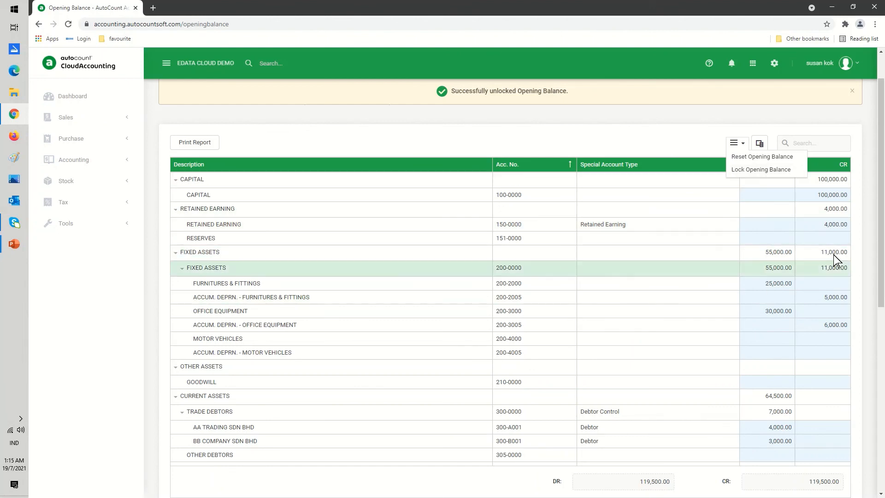
pyautogui.click(694, 297)
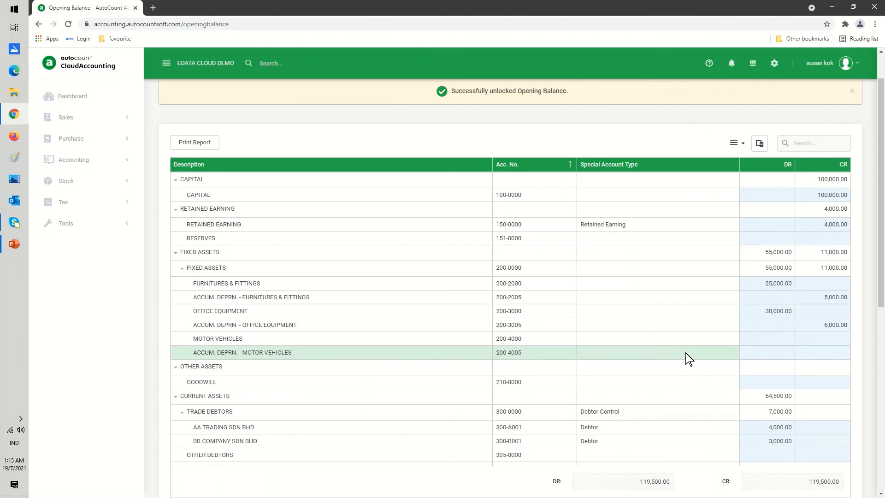